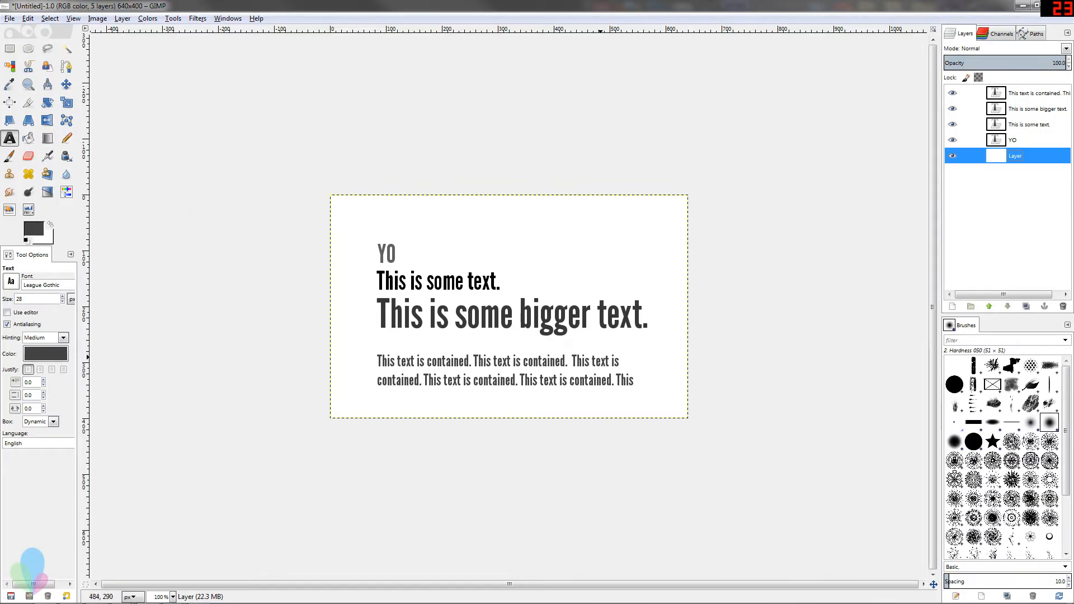
Activate the Text tool
{"action": "left_click", "coordinate": [11, 138]}
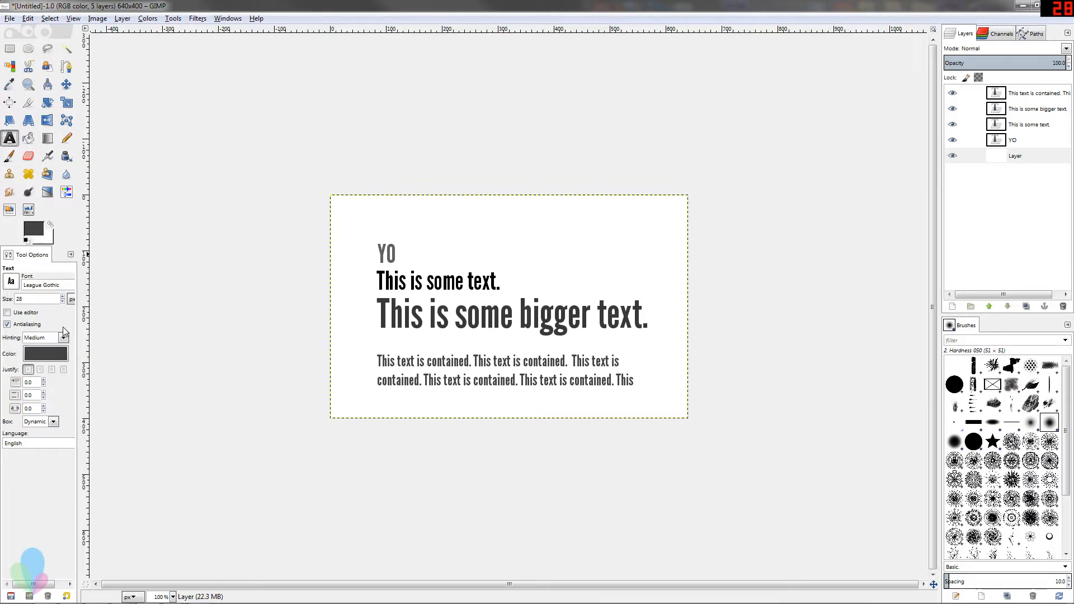
{"action": "left_click", "coordinate": [28, 141]}
{"action": "left_click", "coordinate": [10, 140]}
Set the Text tool's font to Lithos Pro from the font list
{"action": "left_click_drag", "start_coordinate": [23, 286], "coordinate": [60, 285]}
{"action": "left_click", "coordinate": [69, 285]}
{"action": "left_click", "coordinate": [12, 283]}
{"action": "scroll", "coordinate": [66, 347], "scroll_direction": "down", "scroll_amount": 5}
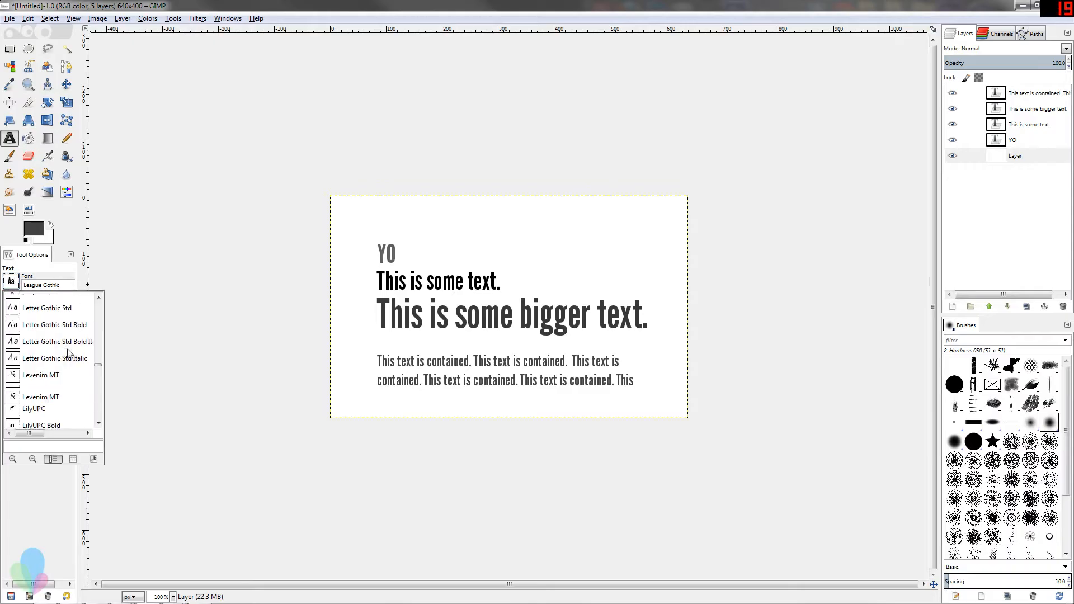
{"action": "scroll", "coordinate": [68, 359], "scroll_direction": "down", "scroll_amount": 3}
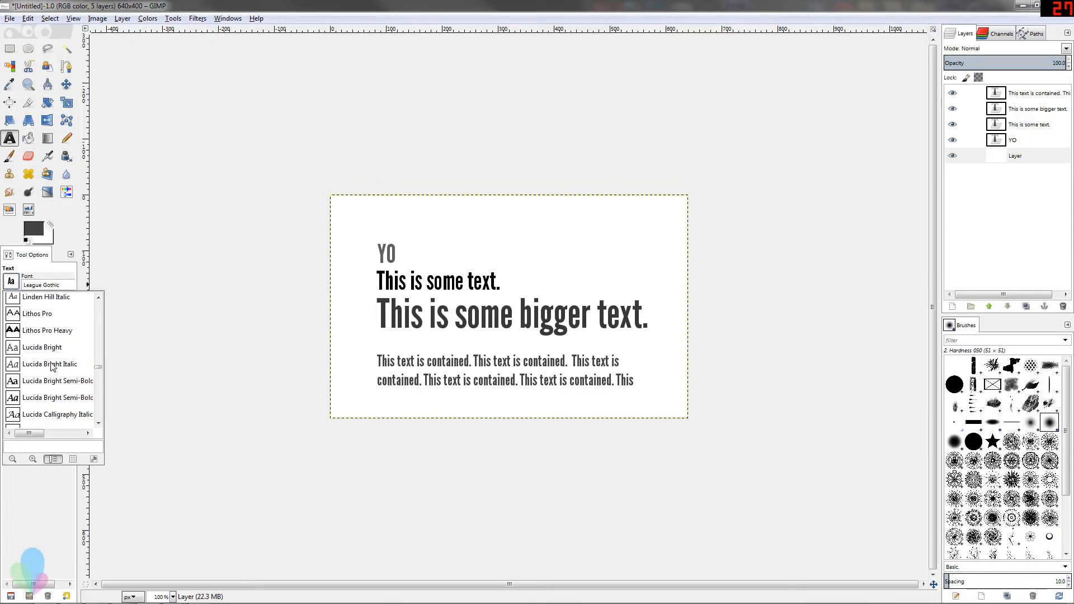
{"action": "left_click", "coordinate": [32, 316]}
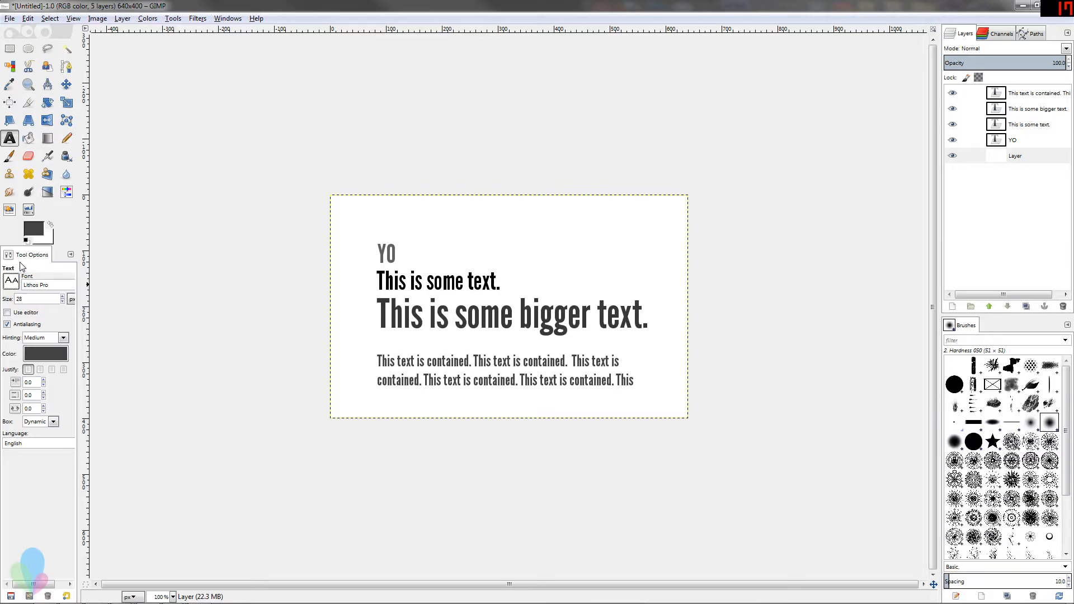
{"action": "left_click", "coordinate": [36, 299]}
{"action": "left_click", "coordinate": [42, 299]}
Open the contained paragraph text for editing and cycle its justification through fill, centered and right, then back to left
{"action": "left_click", "coordinate": [1029, 111]}
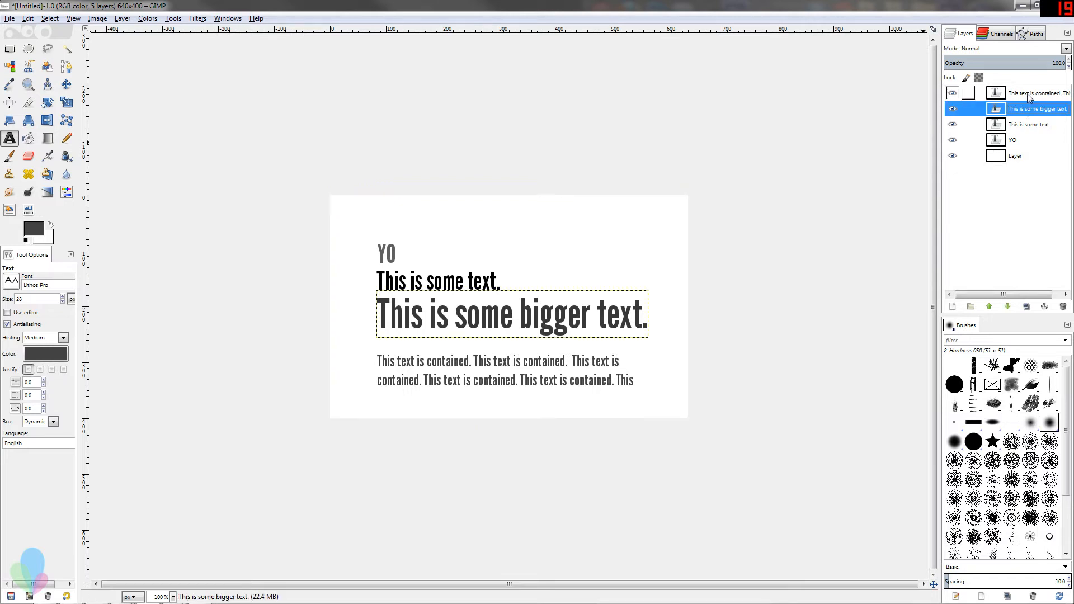
{"action": "left_click", "coordinate": [1030, 95]}
{"action": "left_click", "coordinate": [538, 361]}
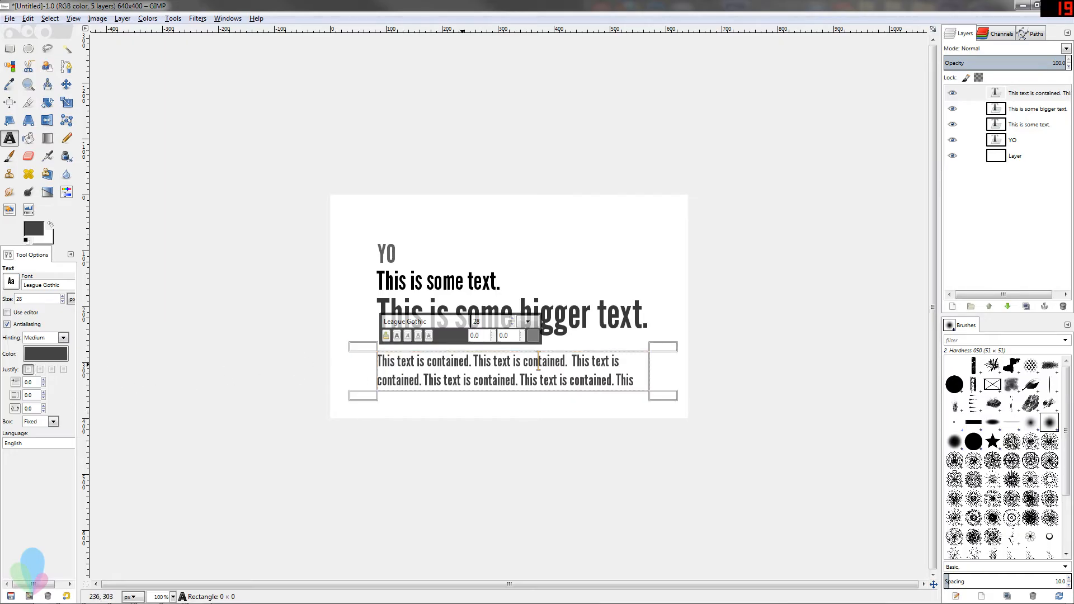
{"action": "left_click", "coordinate": [63, 369]}
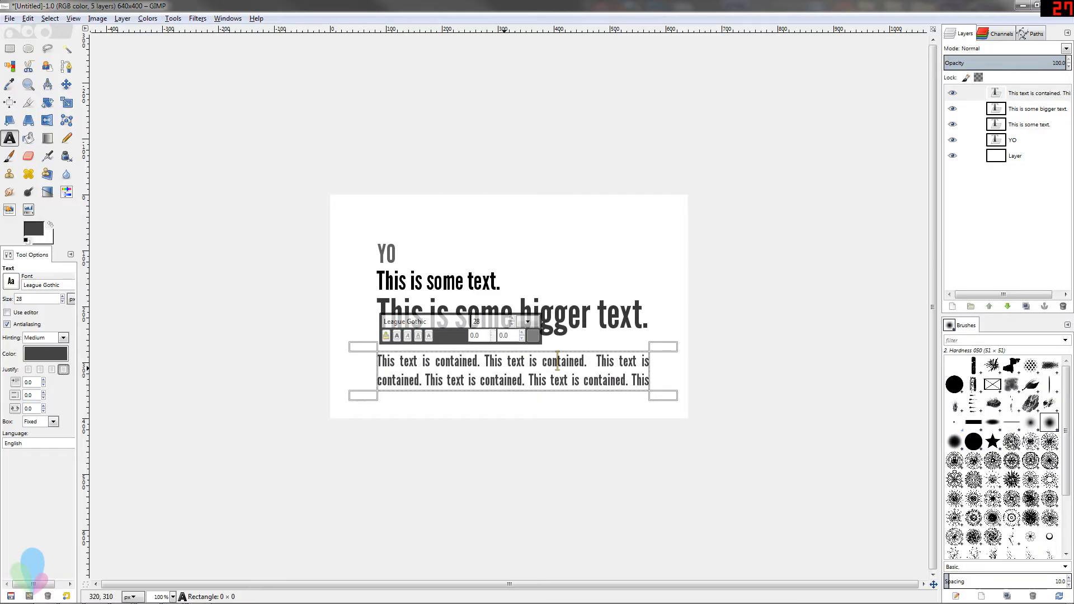
{"action": "left_click", "coordinate": [54, 369]}
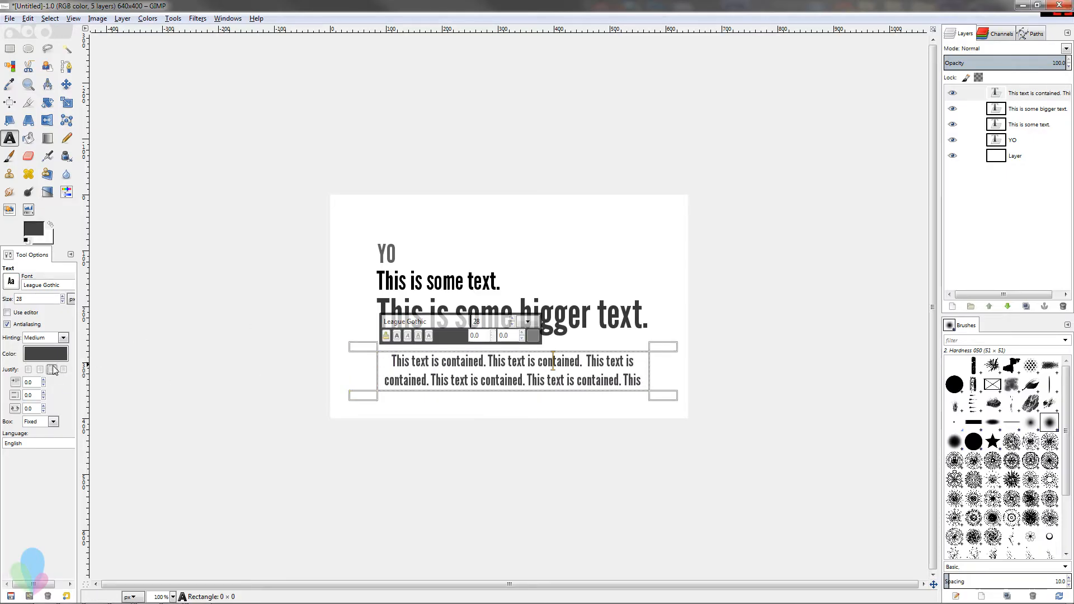
{"action": "left_click", "coordinate": [40, 369]}
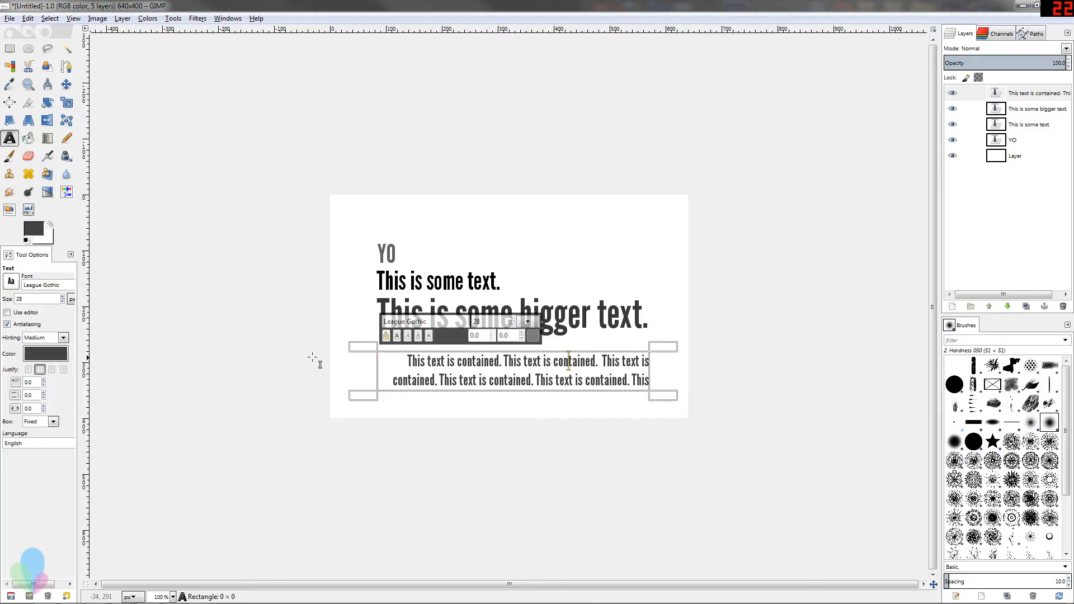
{"action": "left_click", "coordinate": [28, 369]}
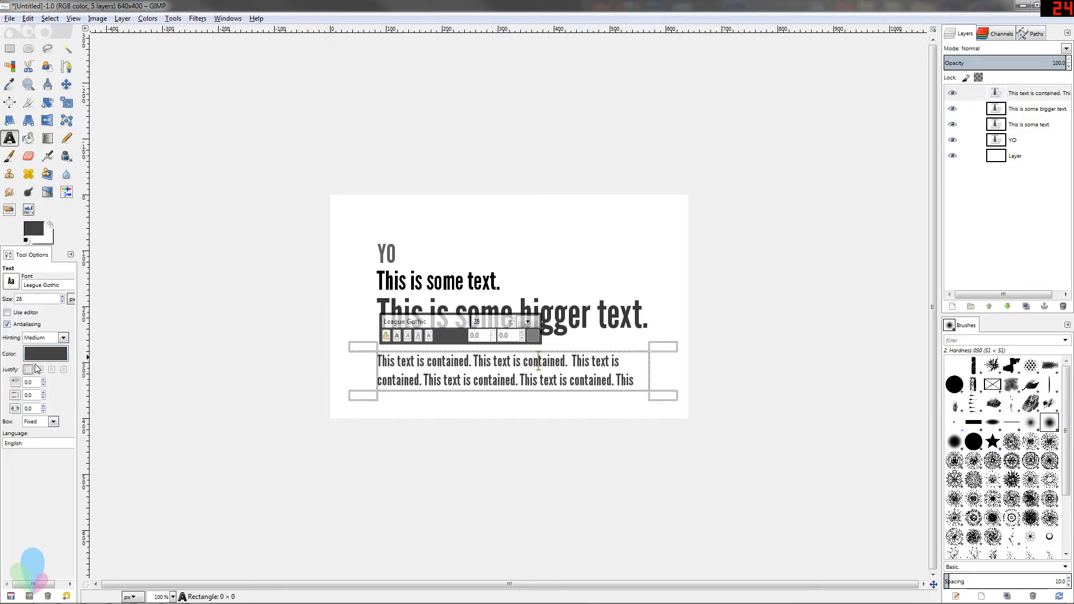
Select each text layer in turn to view its text settings
{"action": "left_click", "coordinate": [958, 94]}
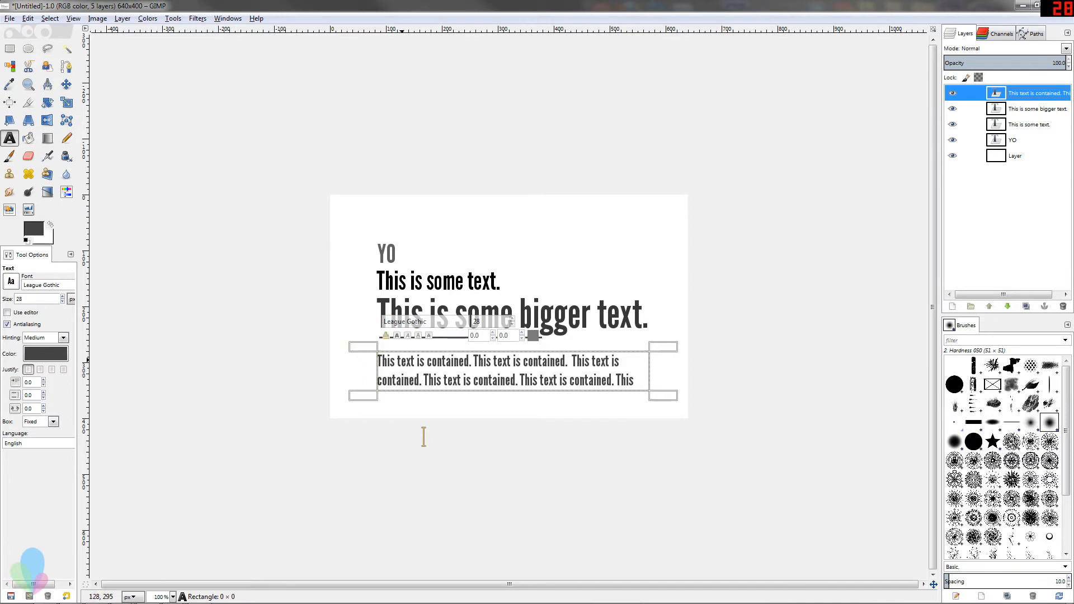
{"action": "left_click", "coordinate": [401, 361]}
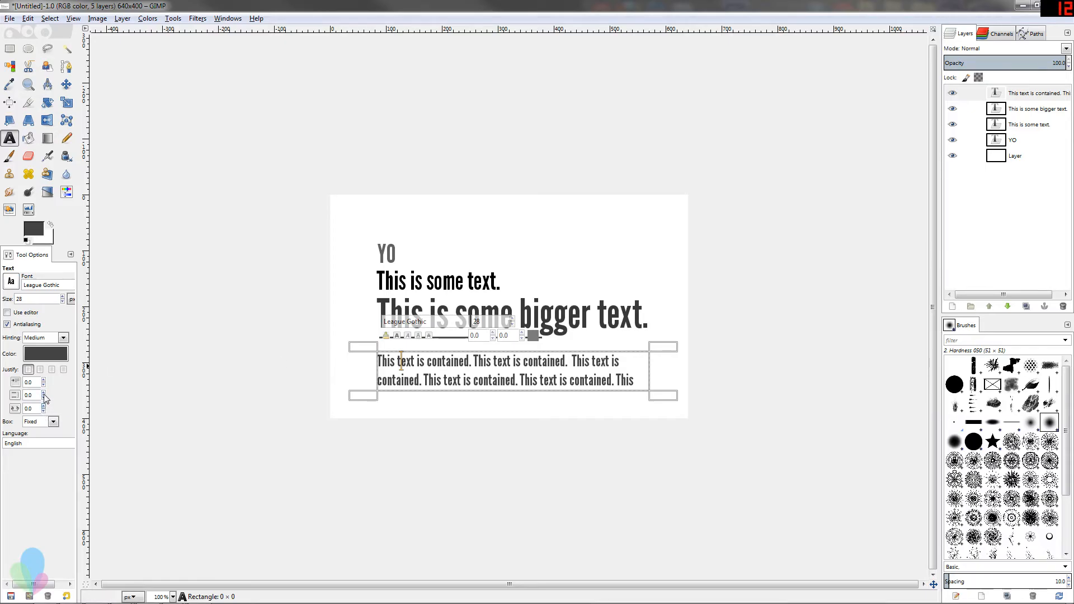
{"action": "left_click", "coordinate": [1016, 110]}
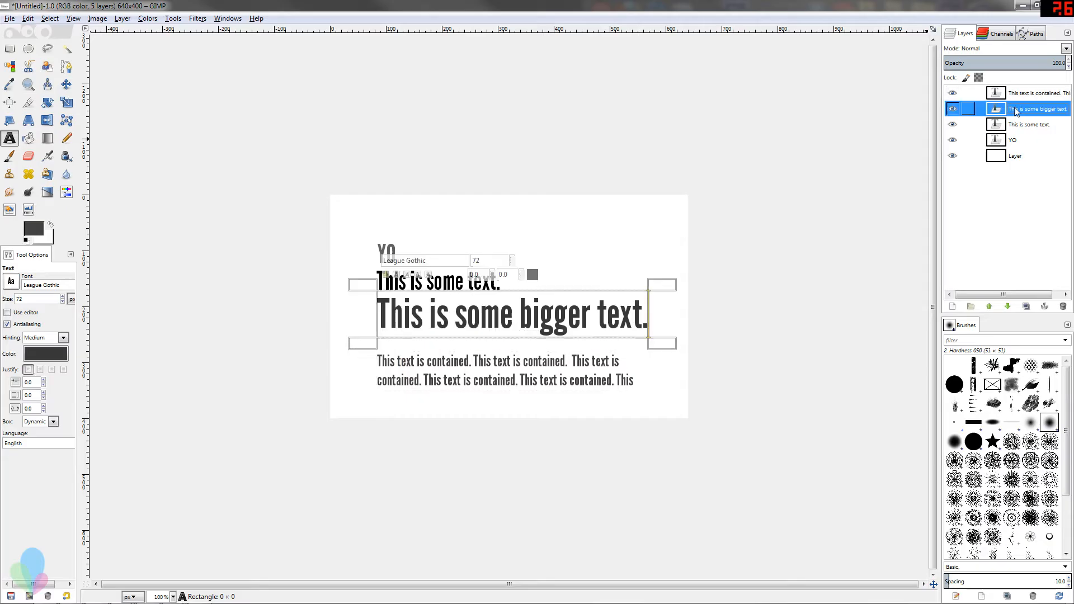
{"action": "left_click", "coordinate": [1014, 139]}
{"action": "left_click", "coordinate": [1013, 155]}
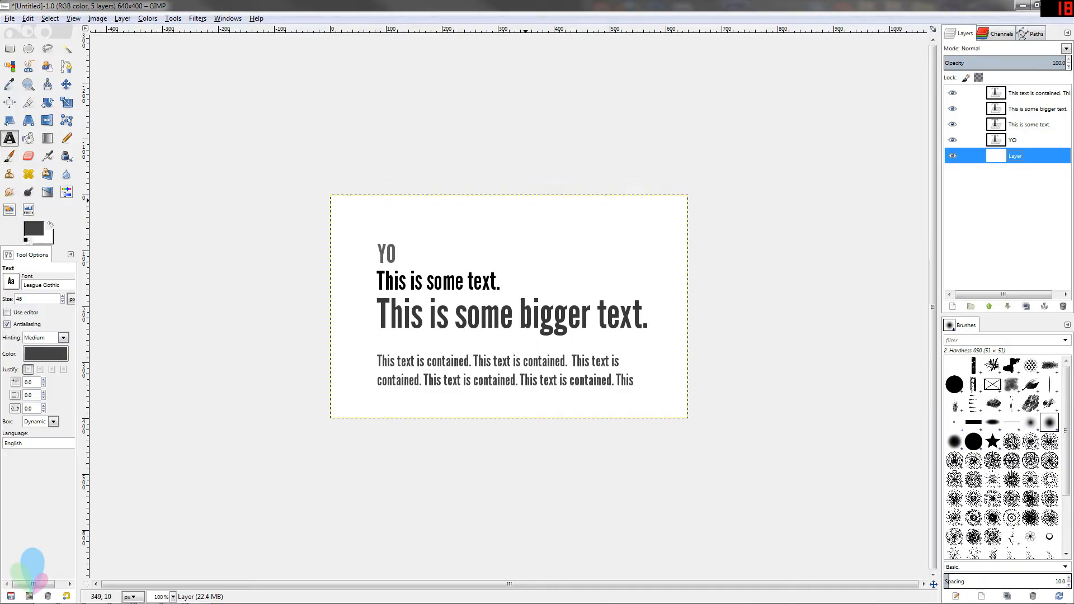
Create a new text layer reading "Type!" near the image's upper right
{"action": "left_click", "coordinate": [575, 211]}
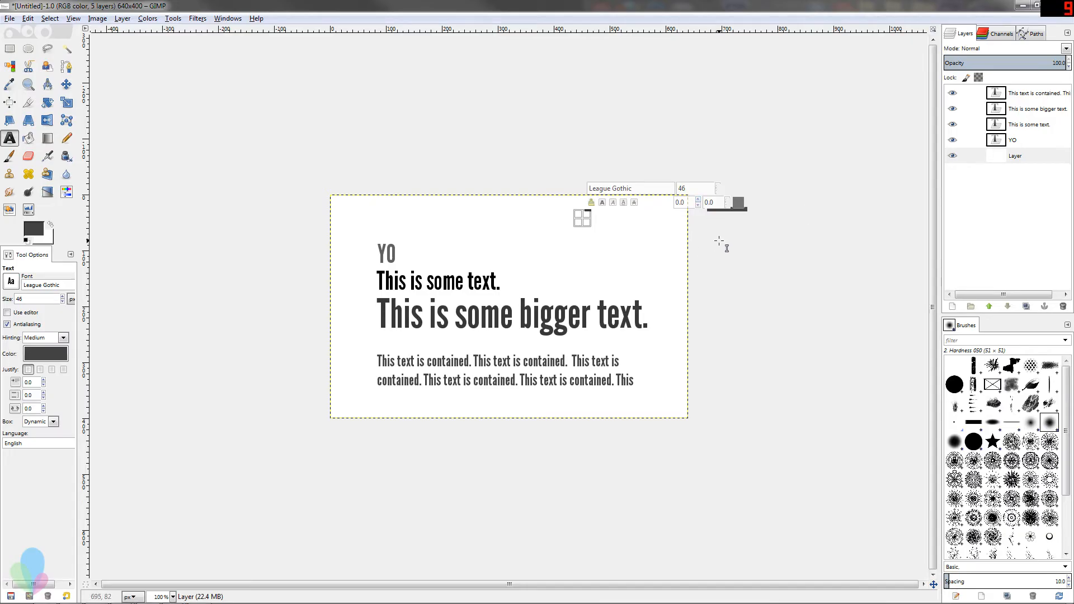
{"action": "type", "text": "Type!"}
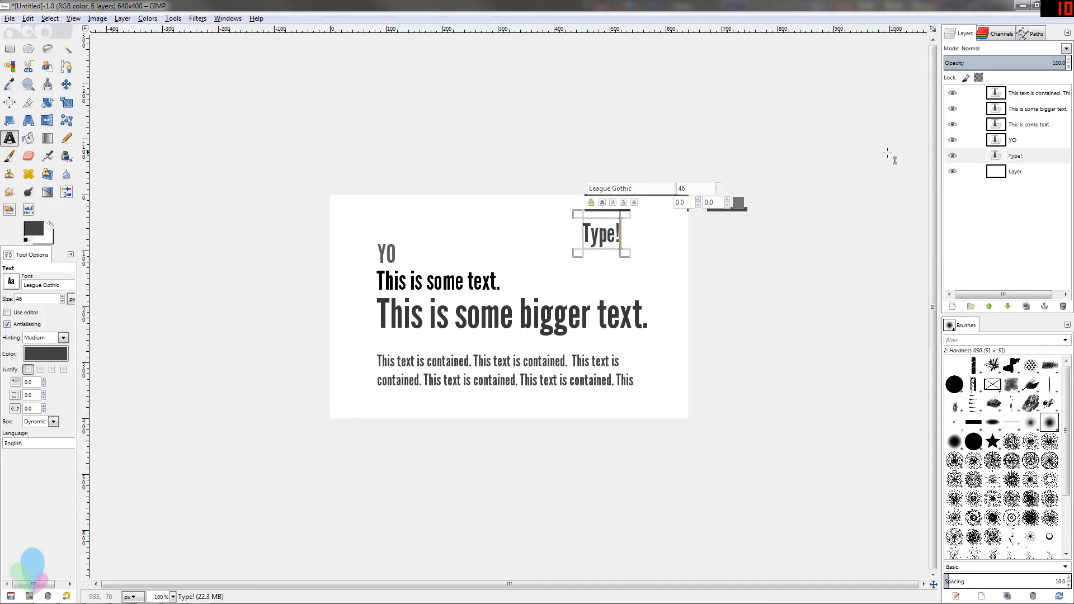
{"action": "key", "text": "Escape"}
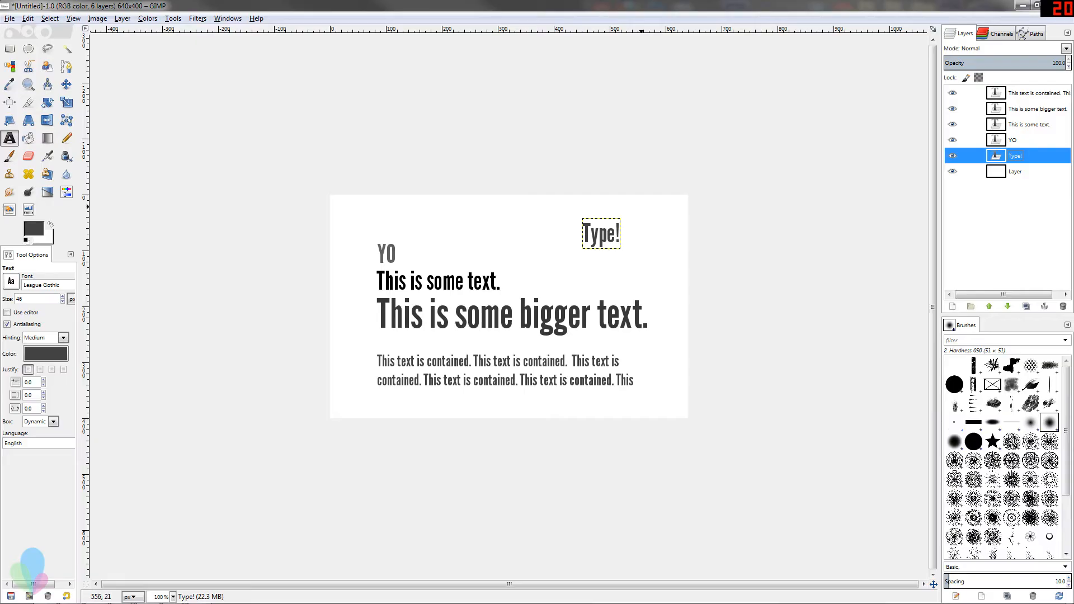
{"action": "left_click", "coordinate": [603, 234]}
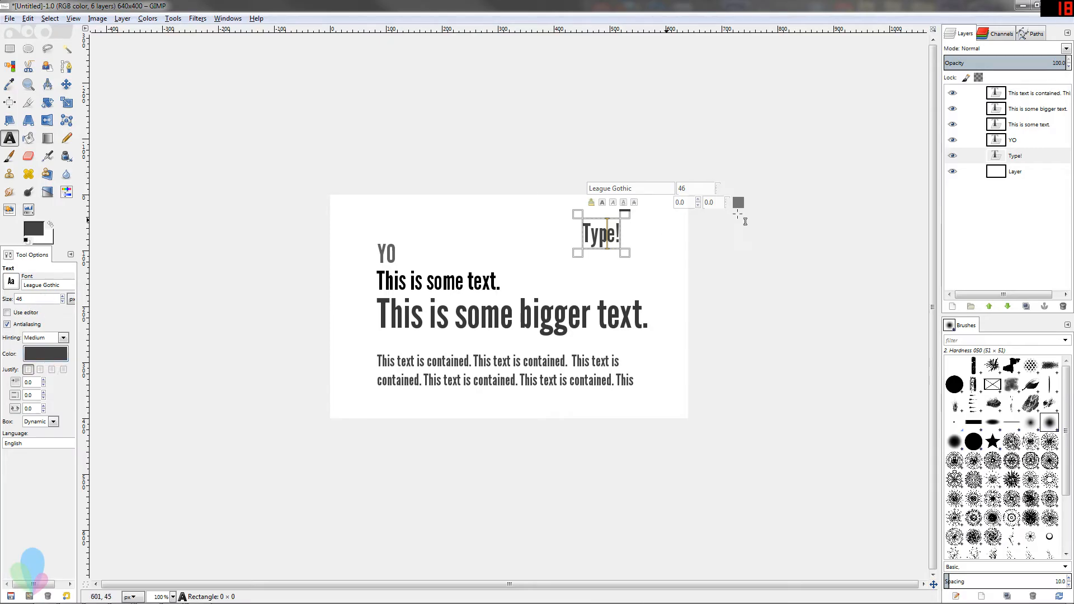
{"action": "left_click", "coordinate": [1024, 156]}
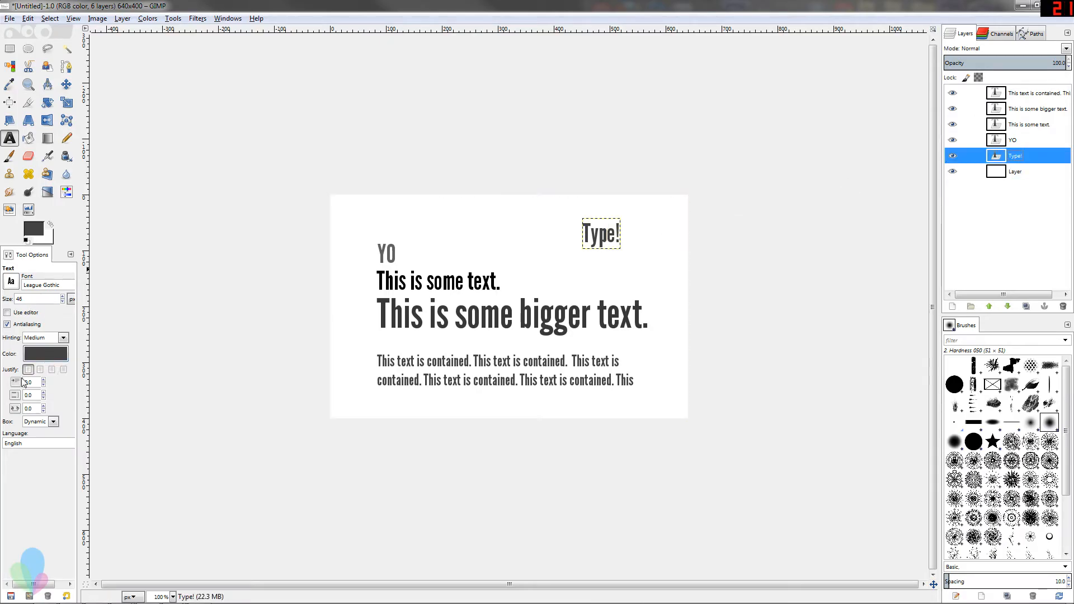
{"action": "left_click", "coordinate": [1029, 124]}
{"action": "left_click", "coordinate": [1030, 109]}
{"action": "left_click", "coordinate": [1029, 93]}
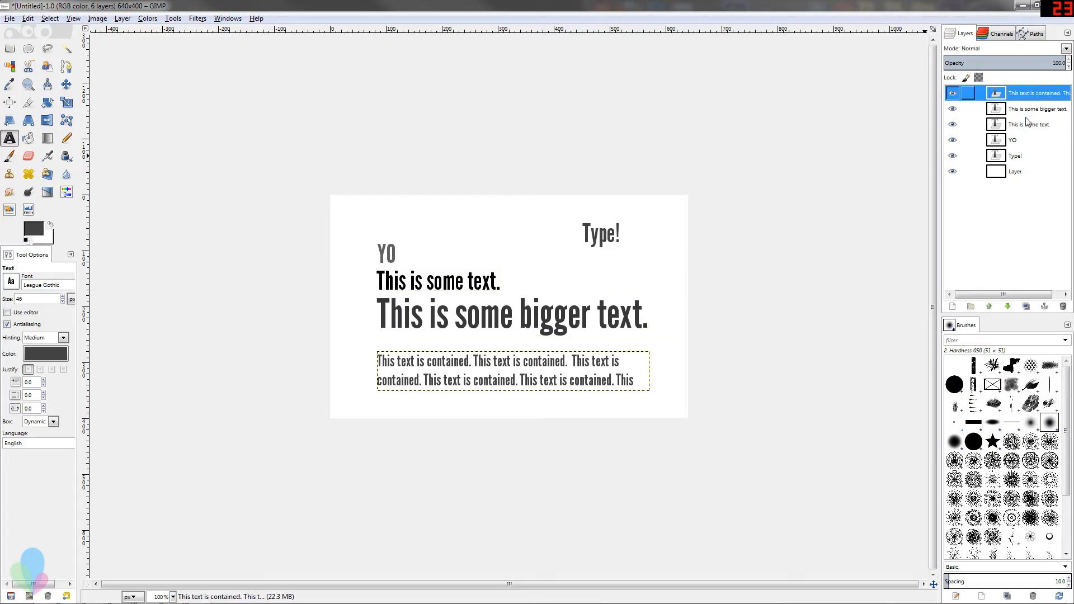
{"action": "left_click", "coordinate": [1020, 158]}
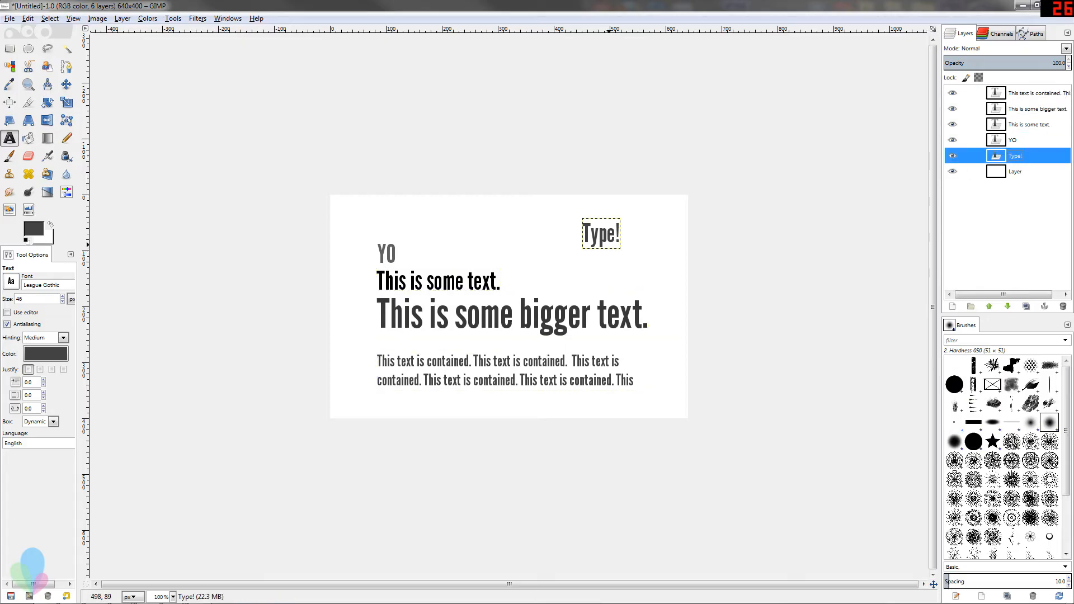
Select the first two letters "Ty" of the Type! text and try applying bold to them
{"action": "left_click", "coordinate": [599, 234]}
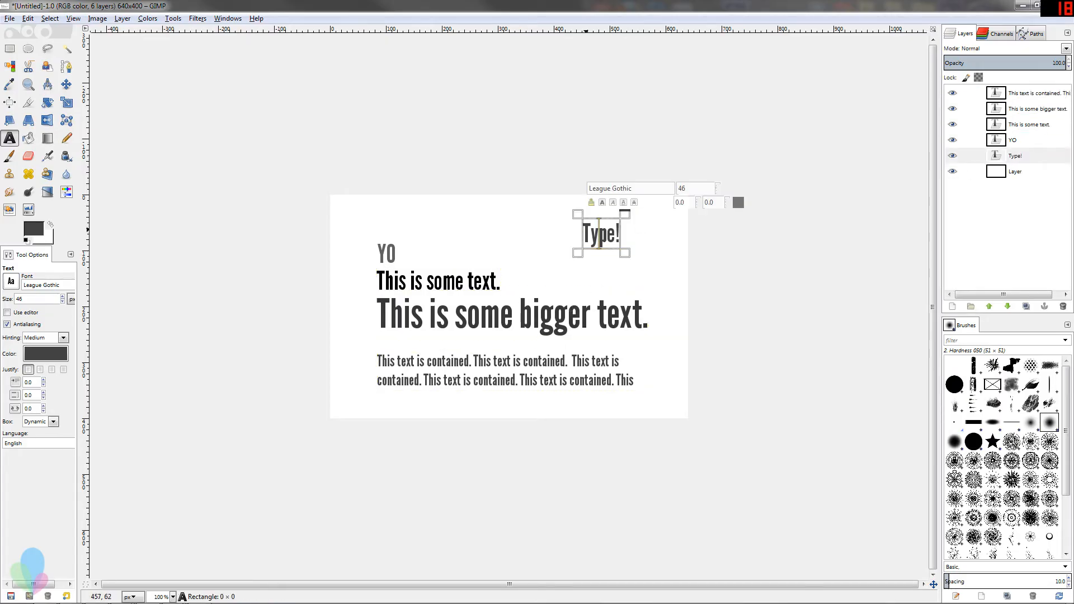
{"action": "key", "text": "End"}
{"action": "key", "text": "Home"}
{"action": "key", "text": "shift+Right"}
{"action": "key", "text": "shift+Right"}
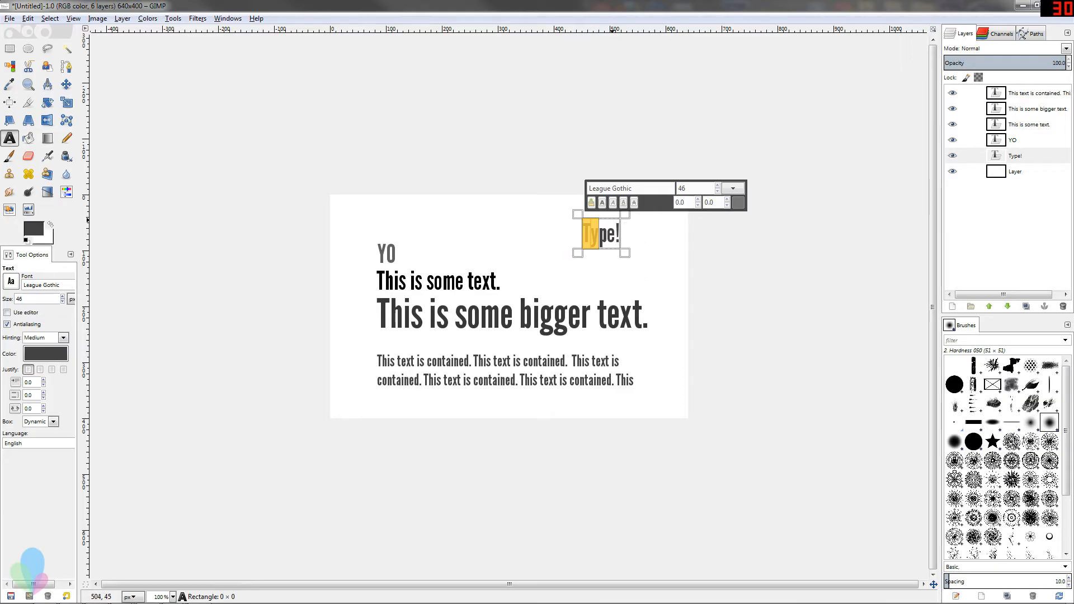
{"action": "left_click", "coordinate": [602, 202]}
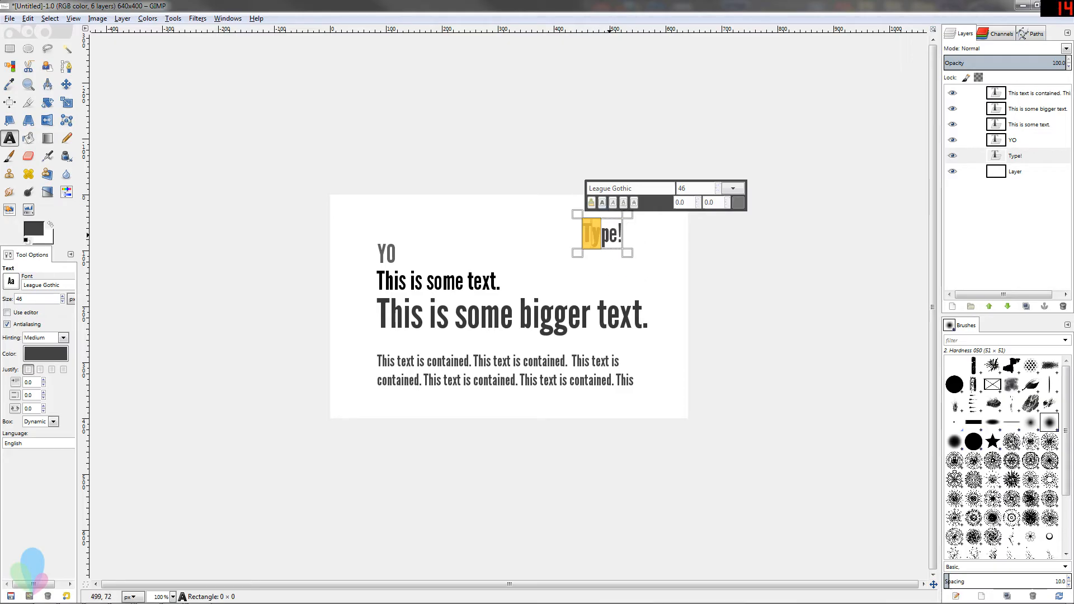
{"action": "left_click", "coordinate": [609, 235]}
{"action": "key", "text": "Left"}
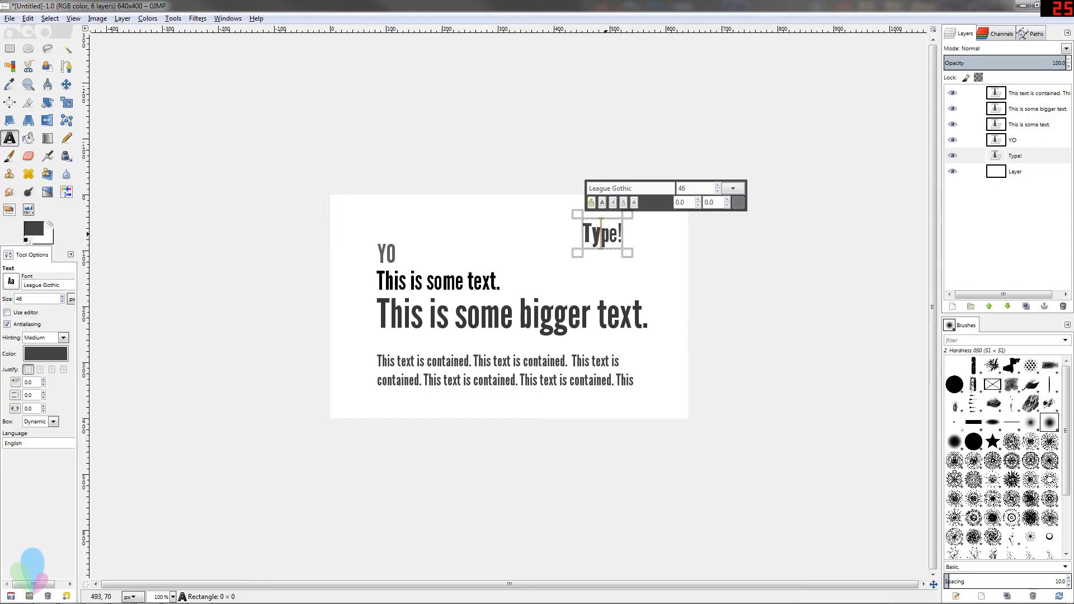
Set the font of the selected "Ty" letters to League Gothic Bold
{"action": "key", "text": "shift+Left"}
{"action": "key", "text": "shift+Left"}
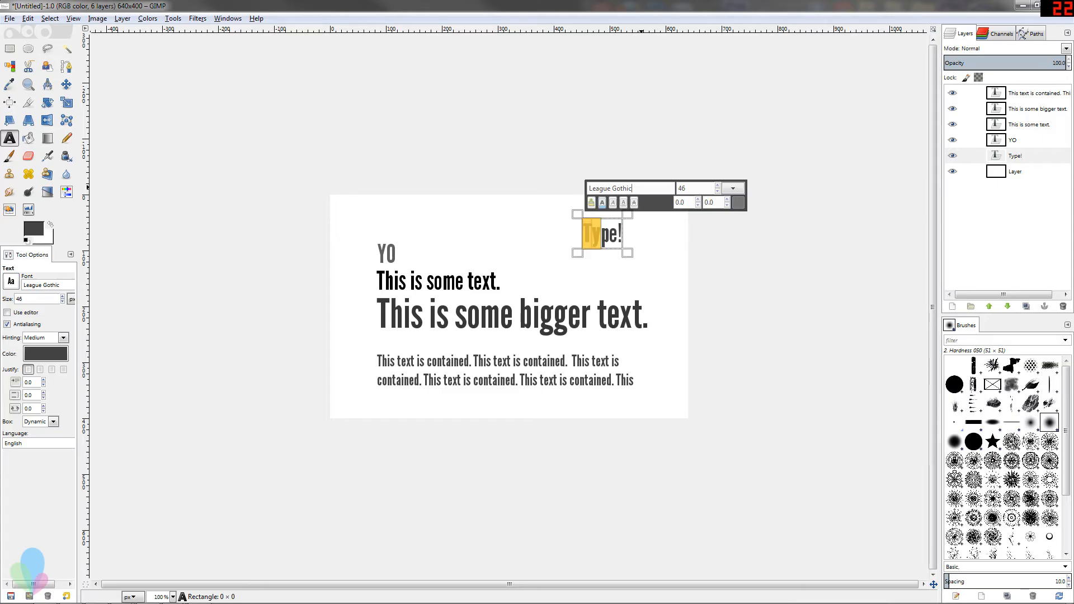
{"action": "type", "text": "old"}
{"action": "key", "text": "Return"}
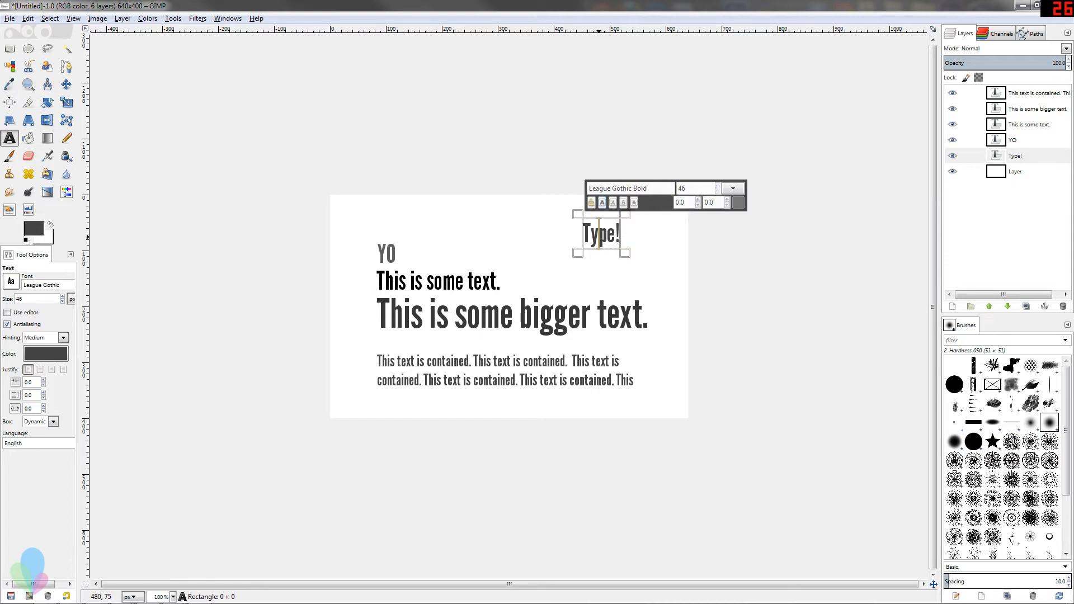
Revert the "Ty" letters' font to League Gothic
{"action": "left_click_drag", "start_coordinate": [598, 234], "coordinate": [582, 234]}
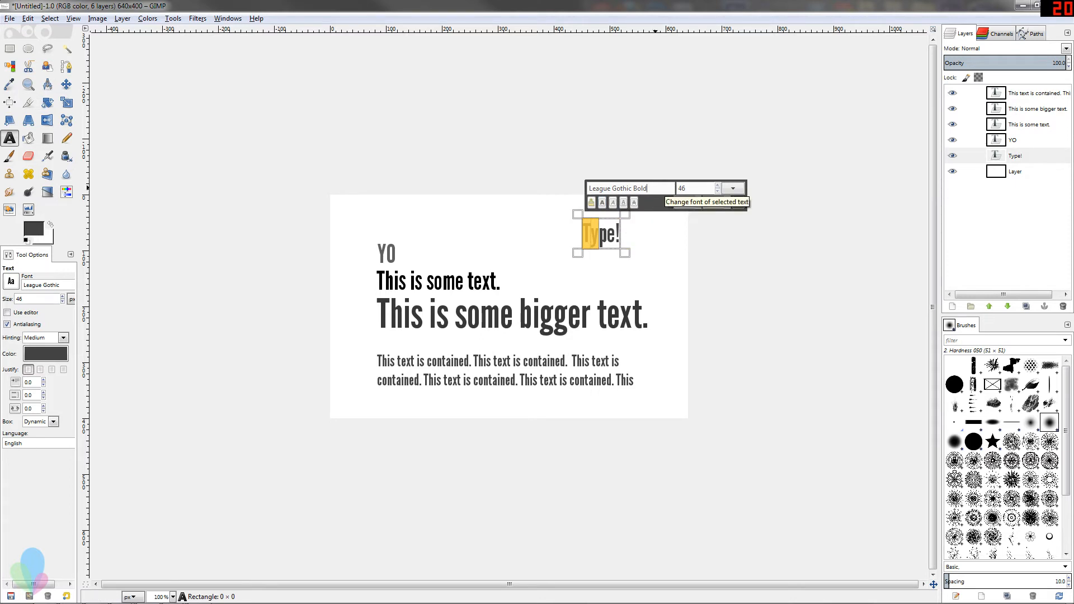
{"action": "key", "text": "BackSpace"}
{"action": "key", "text": "BackSpace"}
{"action": "key", "text": "BackSpace"}
{"action": "key", "text": "BackSpace"}
{"action": "key", "text": "BackSpace"}
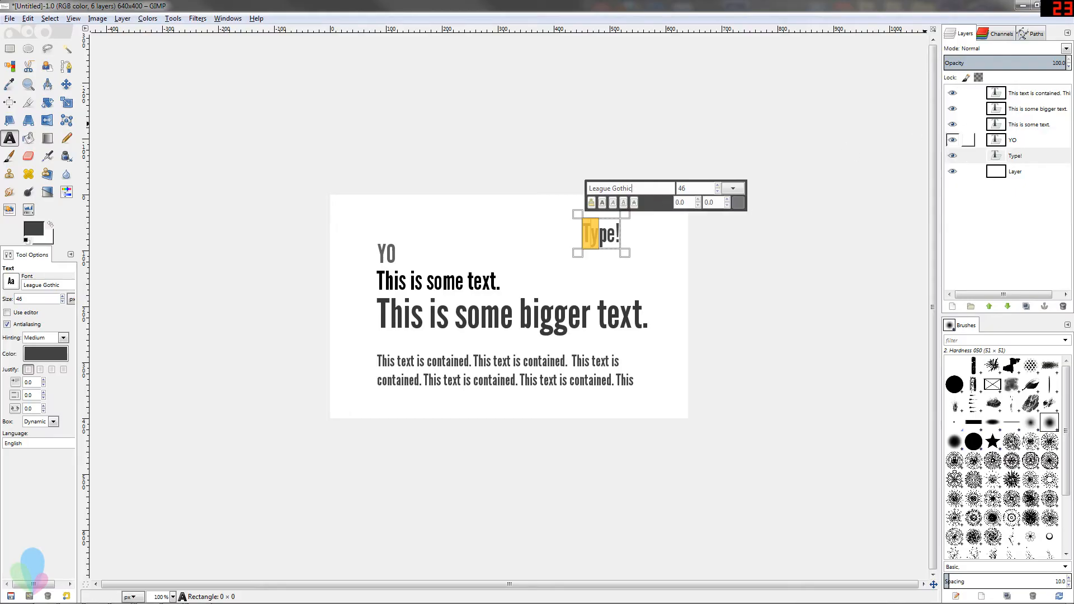
Select the letters "pe!" and change their color to e1e1e1
{"action": "left_click", "coordinate": [1014, 157]}
{"action": "left_click_drag", "start_coordinate": [599, 237], "coordinate": [640, 244]}
{"action": "left_click", "coordinate": [602, 240]}
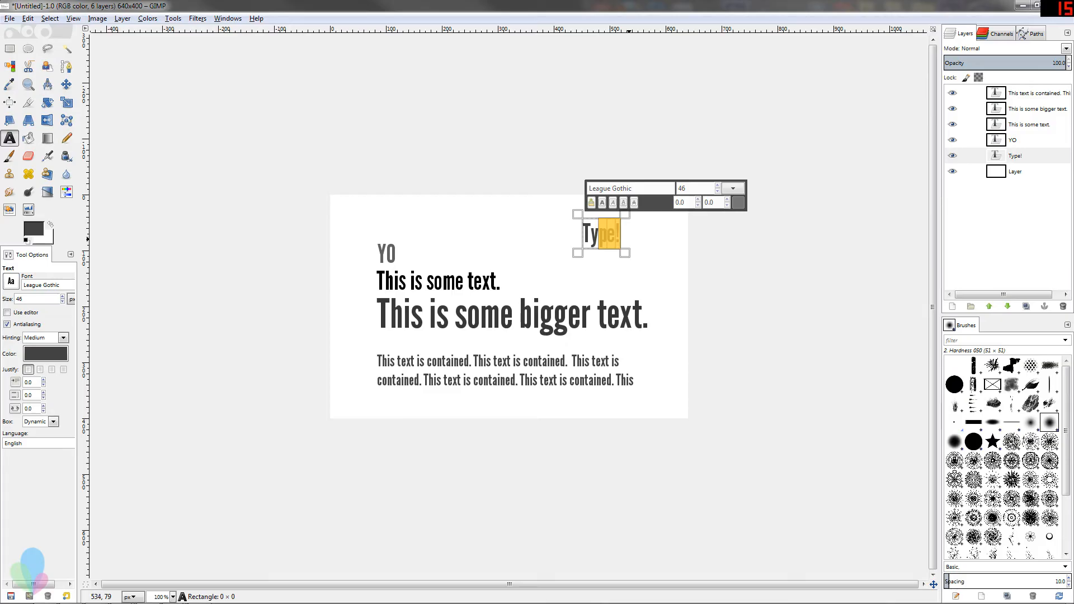
{"action": "left_click", "coordinate": [737, 203]}
{"action": "left_click_drag", "start_coordinate": [79, 142], "coordinate": [100, 153]}
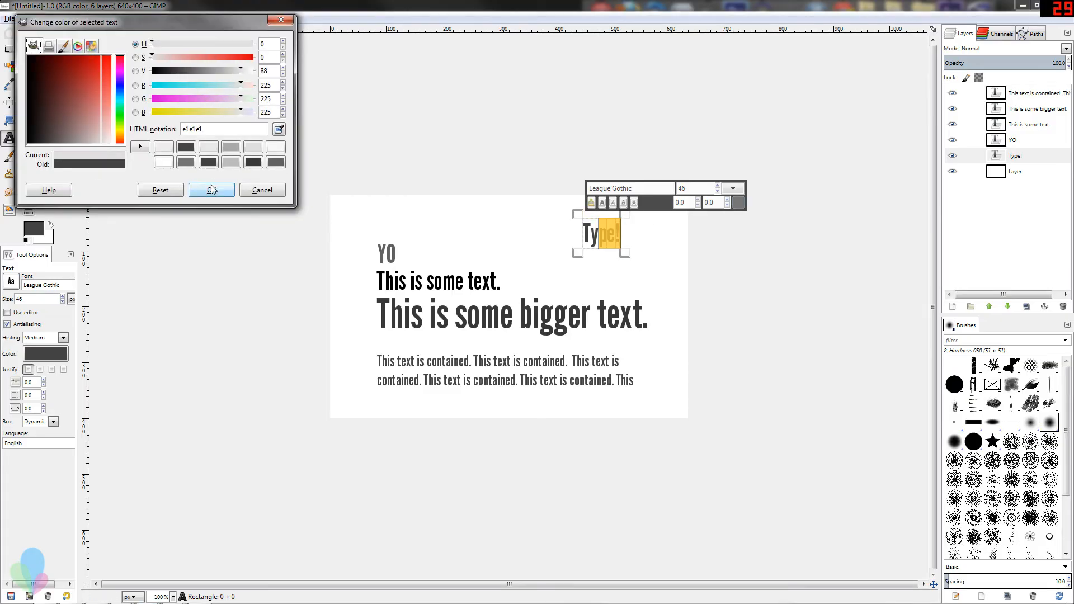
{"action": "left_click", "coordinate": [211, 190]}
{"action": "left_click", "coordinate": [587, 239]}
{"action": "left_click", "coordinate": [1024, 157]}
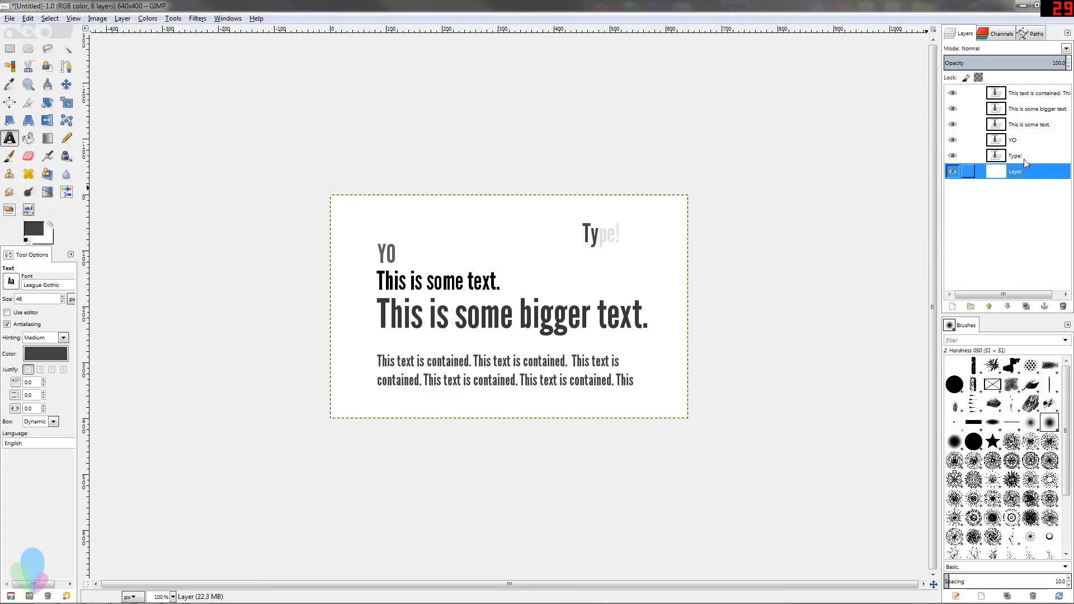
Try setting the Type! text color to e3e3e3 and another gray through the tool options color
{"action": "left_click", "coordinate": [607, 235]}
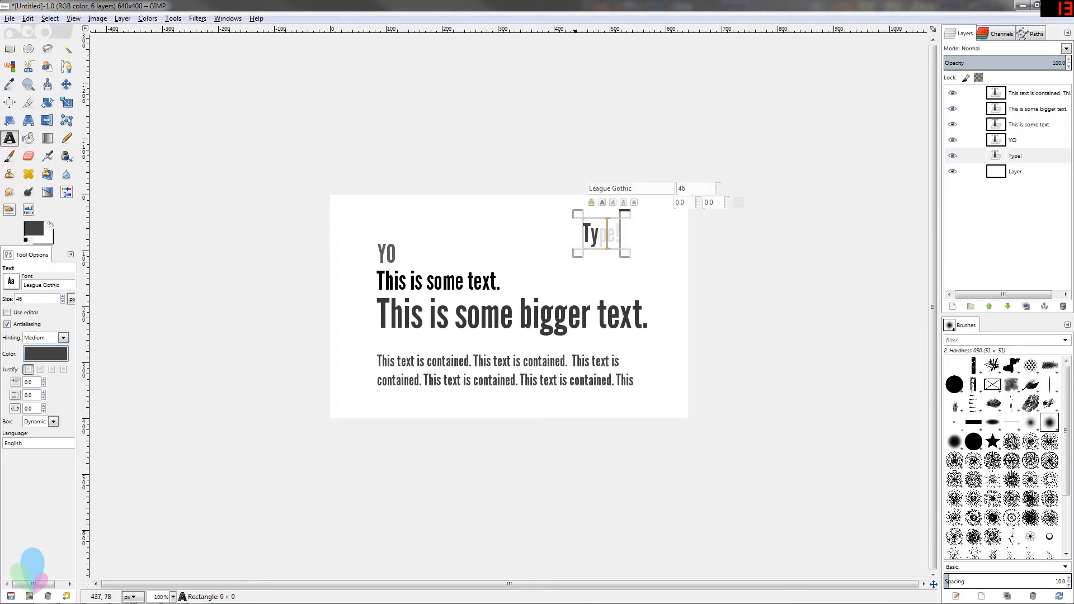
{"action": "left_click", "coordinate": [33, 354]}
{"action": "left_click", "coordinate": [118, 180]}
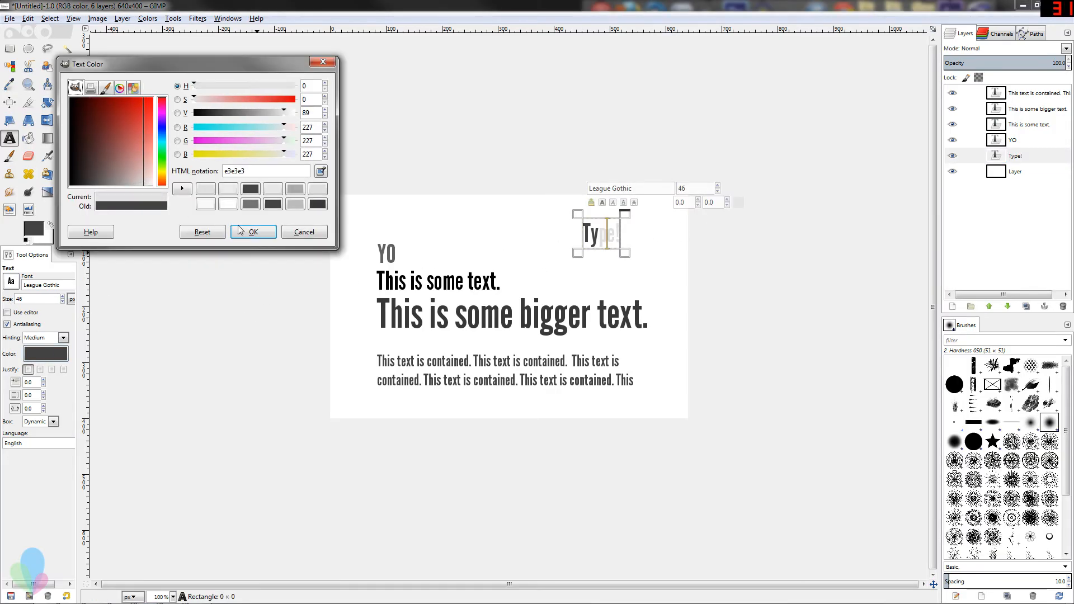
{"action": "left_click", "coordinate": [253, 232]}
{"action": "left_click", "coordinate": [41, 356]}
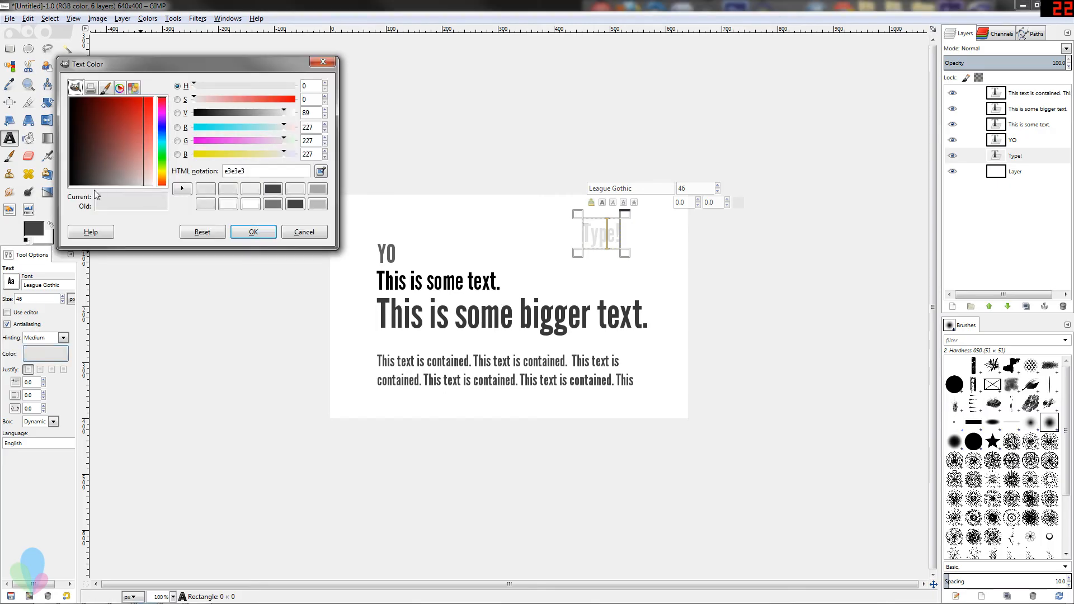
{"action": "left_click", "coordinate": [112, 217]}
{"action": "left_click", "coordinate": [253, 231]}
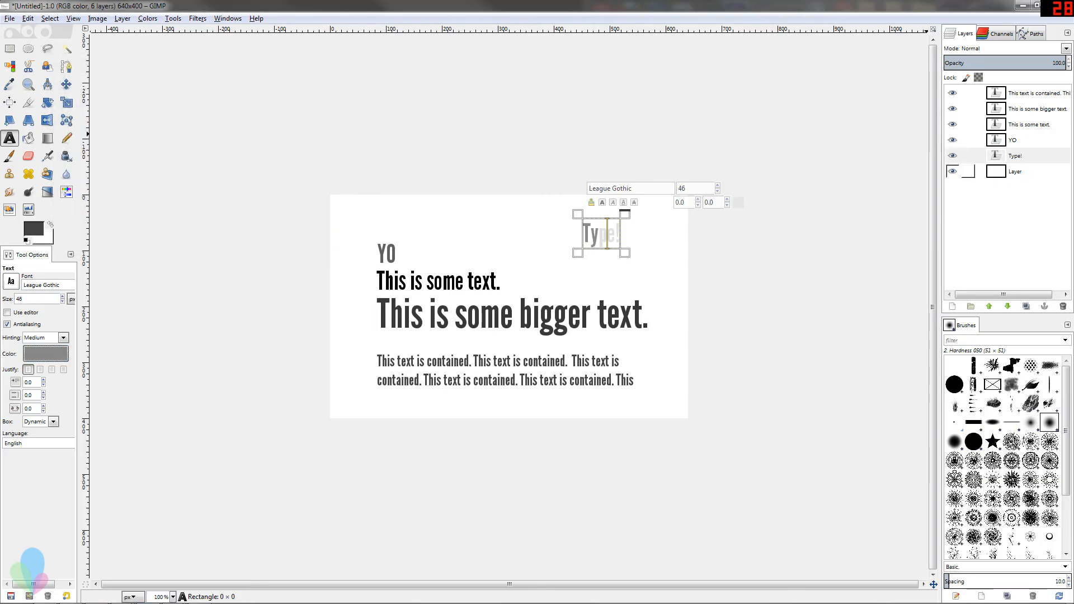
Select the Type! layer and set its text color to c9c9c9
{"action": "left_click", "coordinate": [1005, 156]}
{"action": "left_click", "coordinate": [599, 235]}
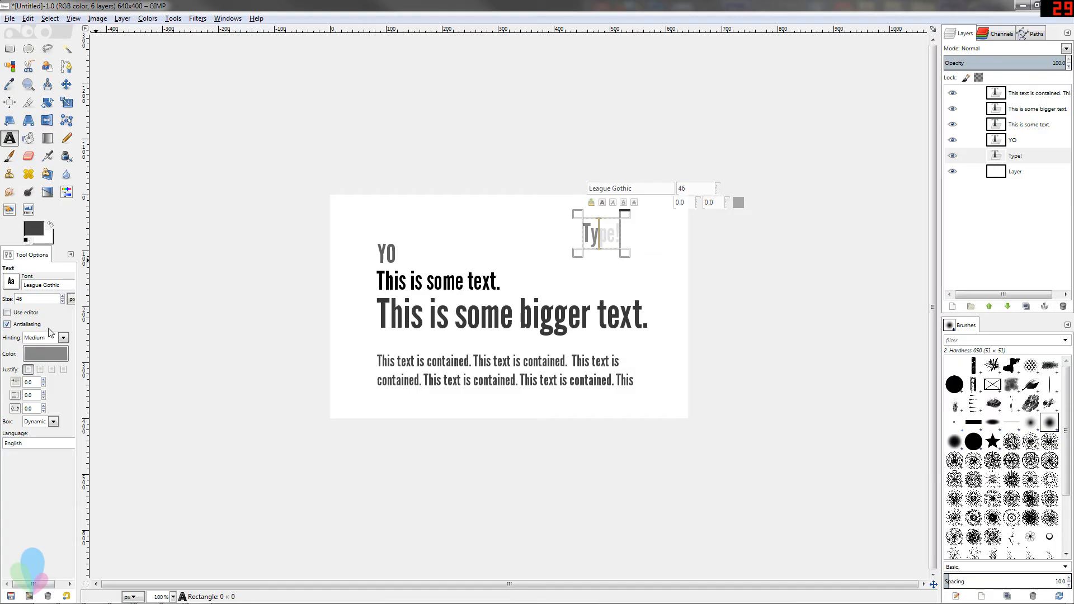
{"action": "left_click", "coordinate": [45, 354]}
{"action": "left_click_drag", "start_coordinate": [139, 172], "coordinate": [135, 204]}
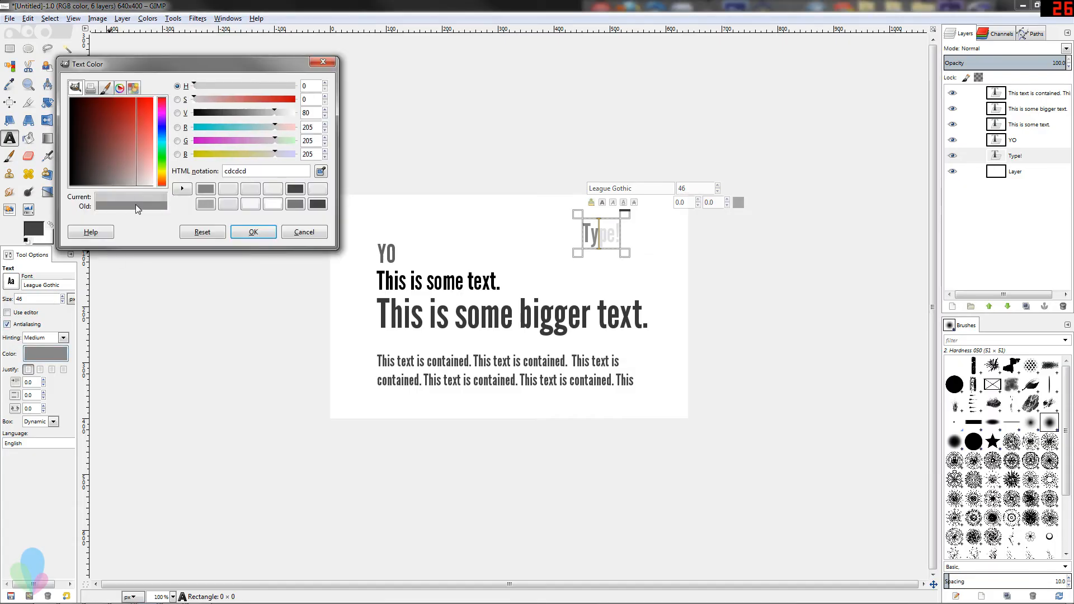
{"action": "left_click", "coordinate": [253, 232]}
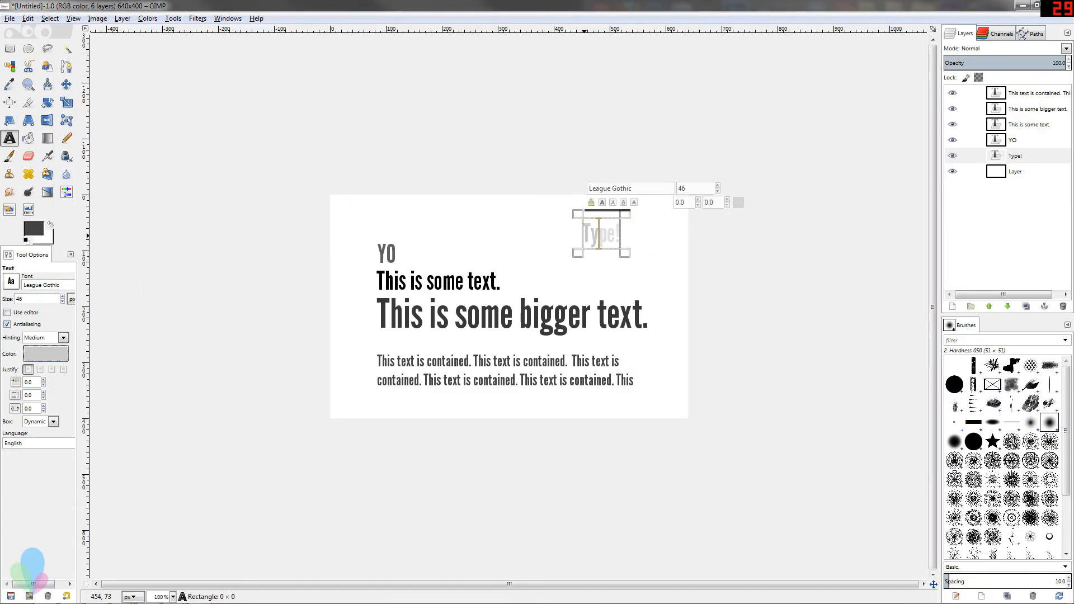
Select all of the Type! text and reapply its color through the on-canvas style editor's color dialog
{"action": "left_click_drag", "start_coordinate": [581, 235], "coordinate": [659, 229]}
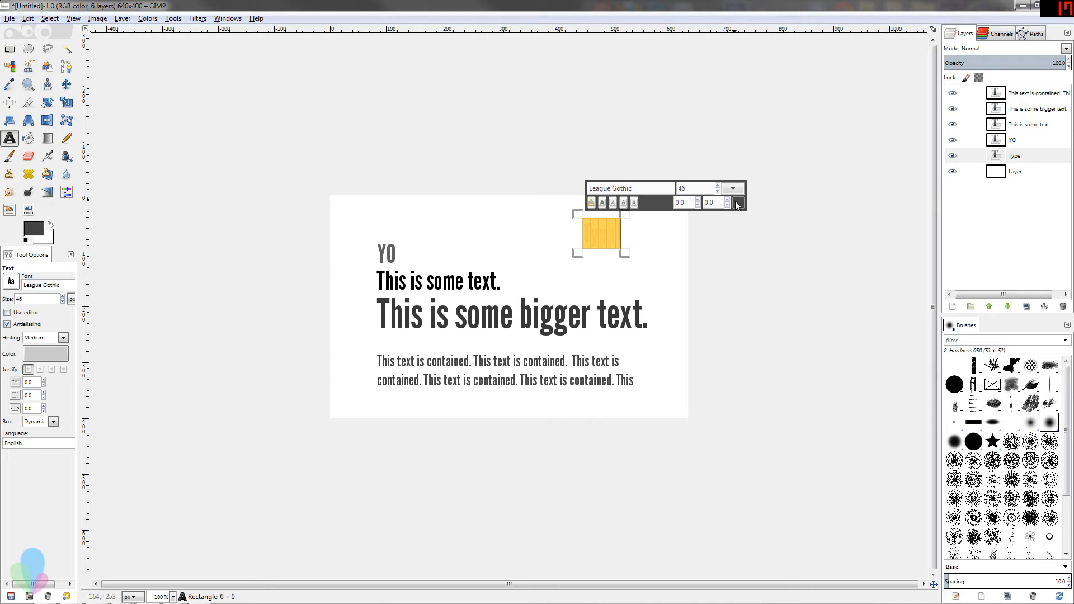
{"action": "left_click", "coordinate": [612, 252]}
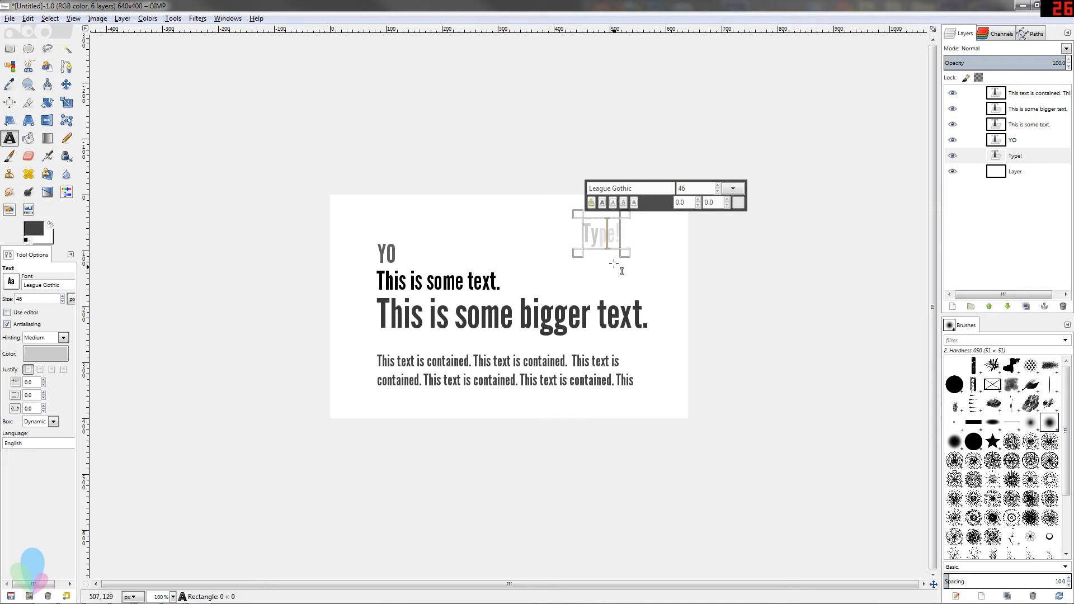
{"action": "key", "text": "ctrl+a"}
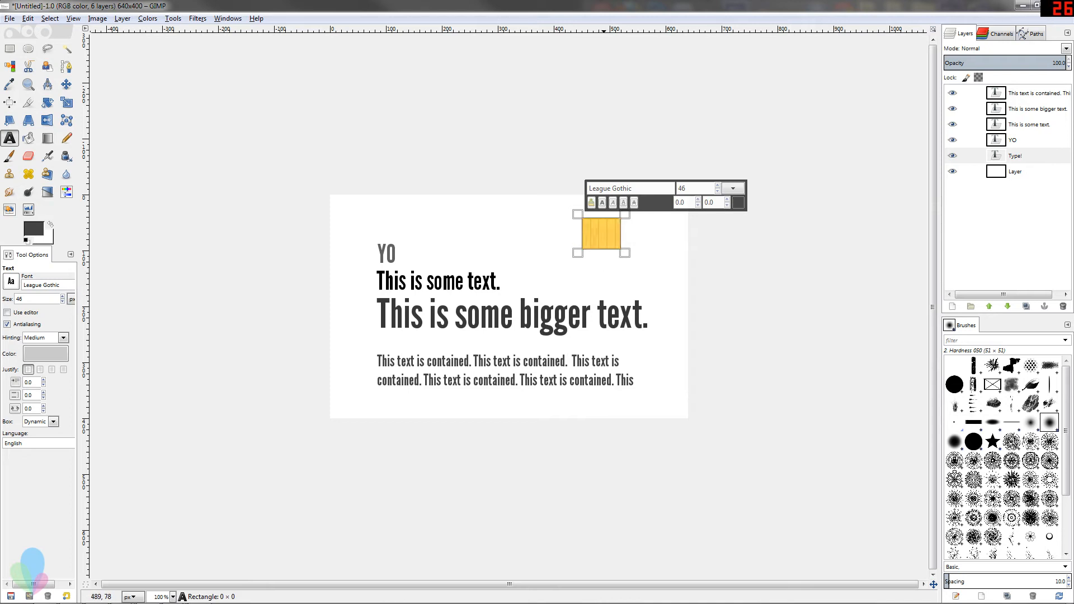
{"action": "left_click", "coordinate": [740, 205]}
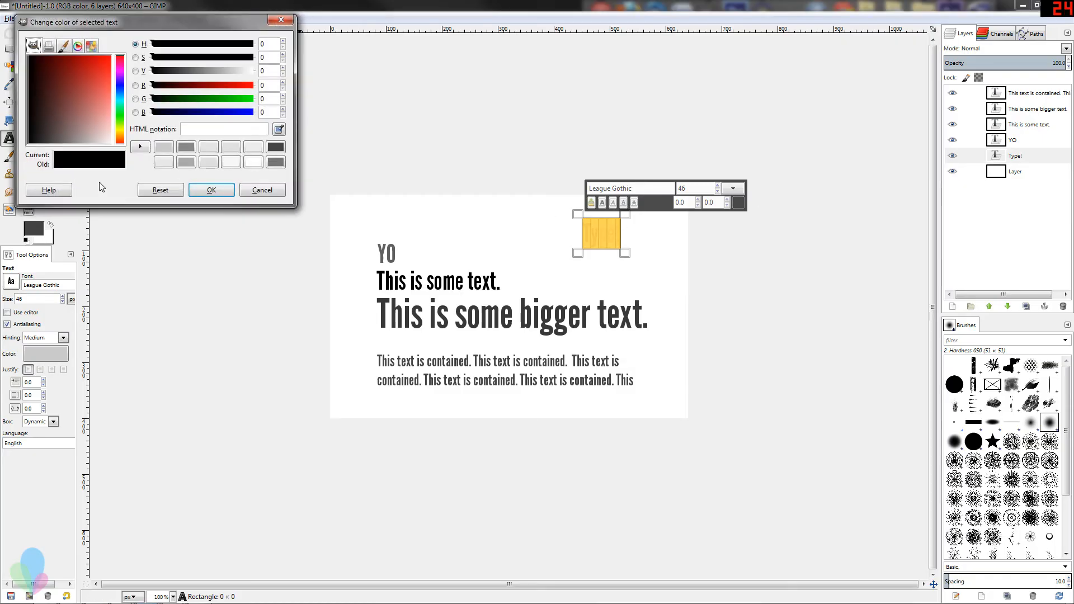
{"action": "left_click", "coordinate": [212, 191]}
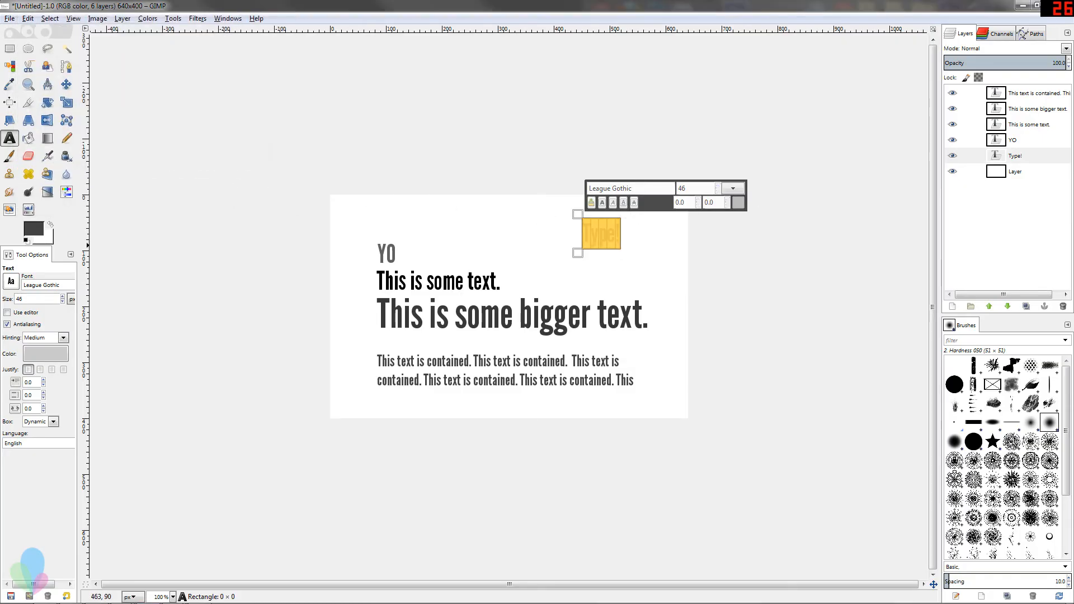
{"action": "key", "text": "Escape"}
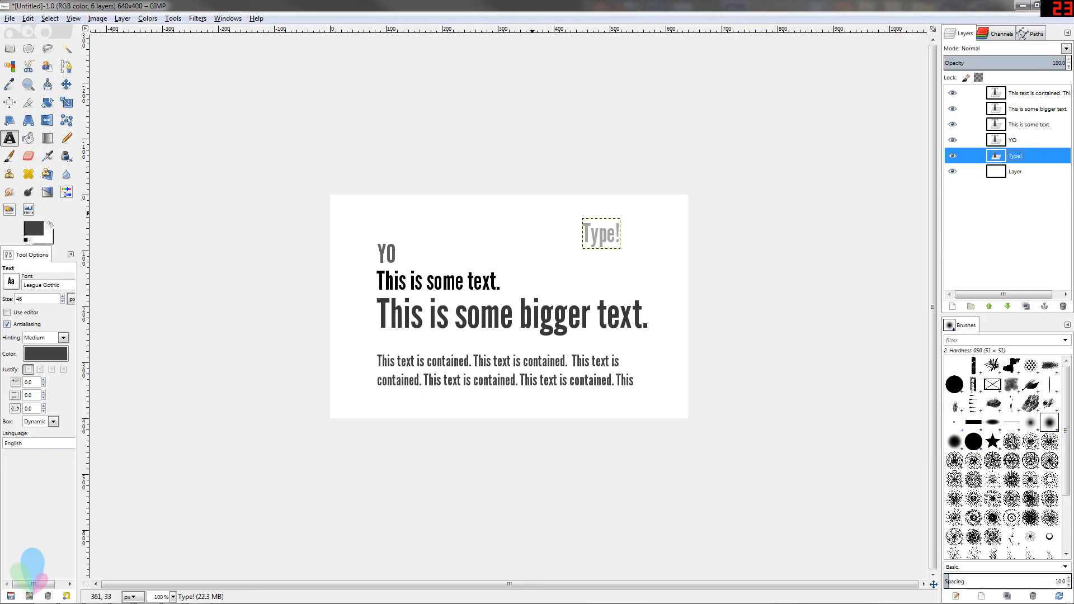
Select all of the Type! text and increase its font size with the style editor's size control
{"action": "left_click", "coordinate": [602, 231]}
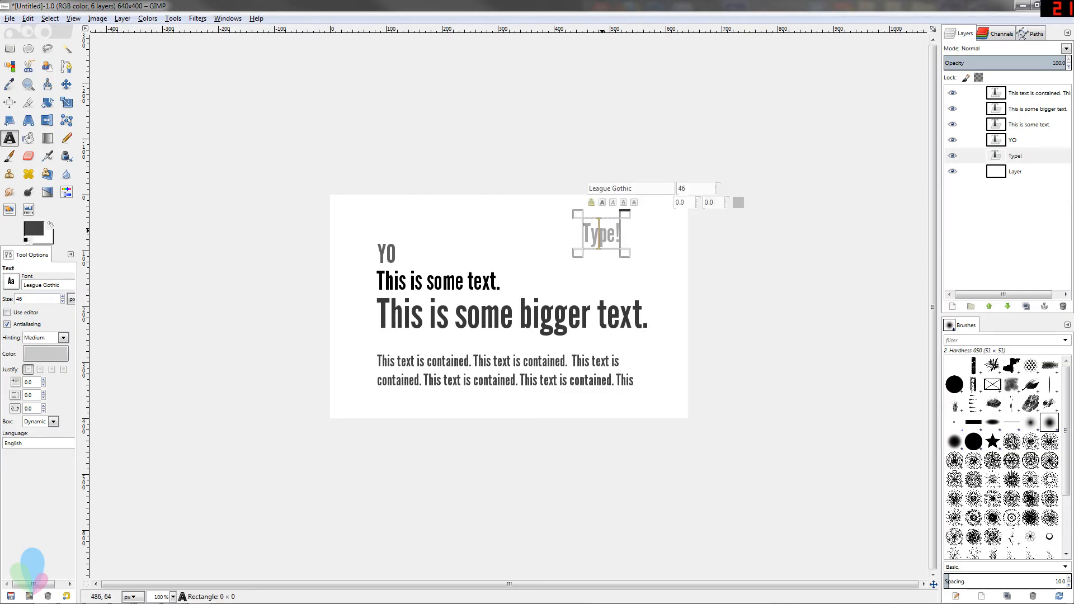
{"action": "left_click_drag", "start_coordinate": [581, 233], "coordinate": [669, 339]}
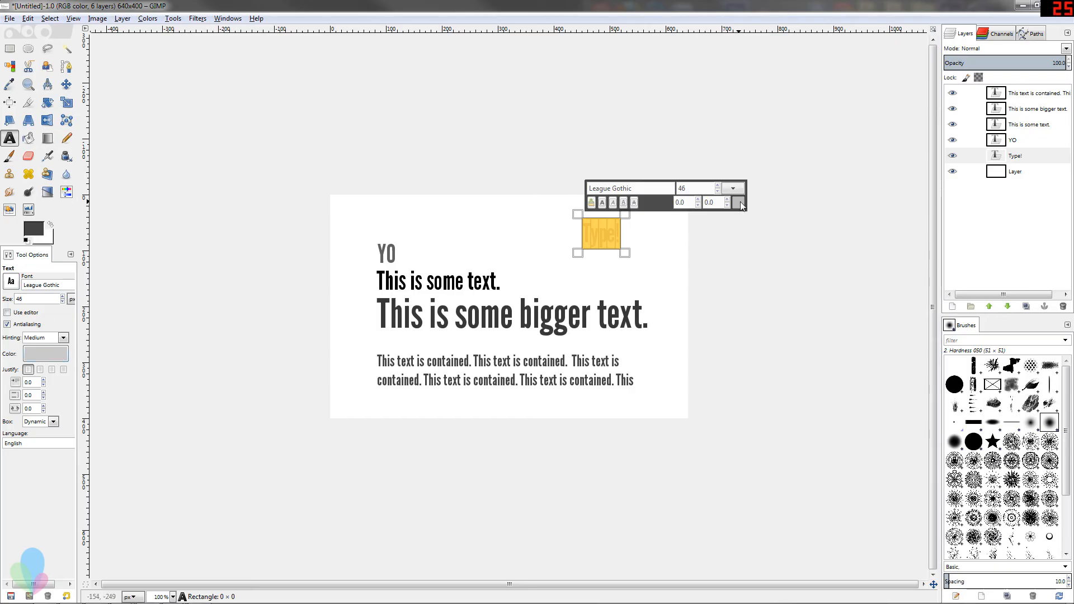
{"action": "left_click", "coordinate": [718, 186]}
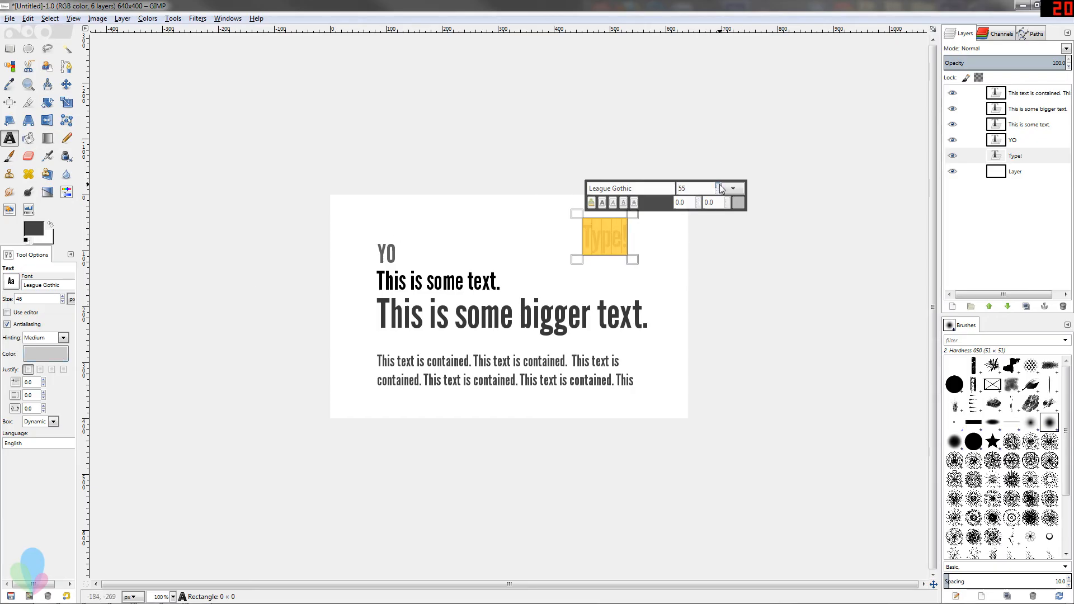
{"action": "left_click", "coordinate": [718, 186]}
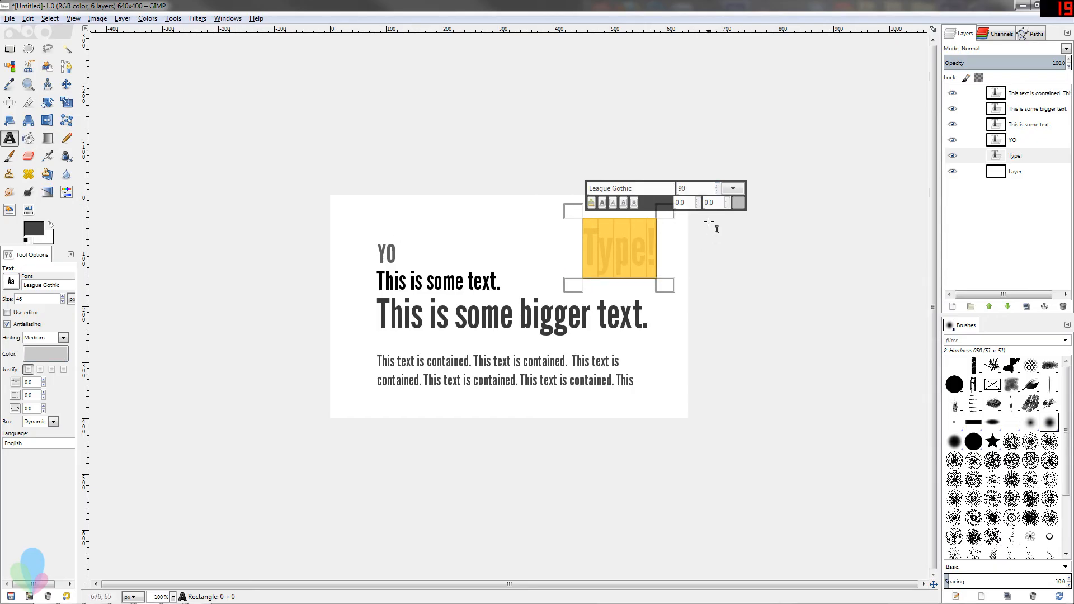
{"action": "left_click", "coordinate": [700, 199]}
{"action": "left_click", "coordinate": [699, 205]}
Select the Type! layer and hide it
{"action": "left_click", "coordinate": [1018, 170]}
{"action": "left_click", "coordinate": [1016, 159]}
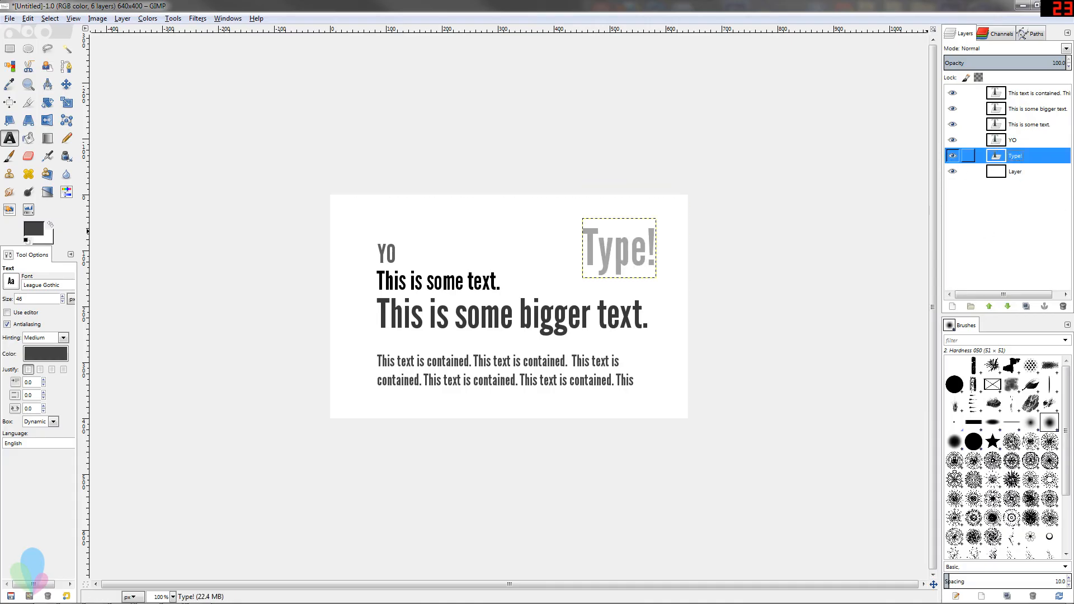
{"action": "left_click", "coordinate": [952, 156]}
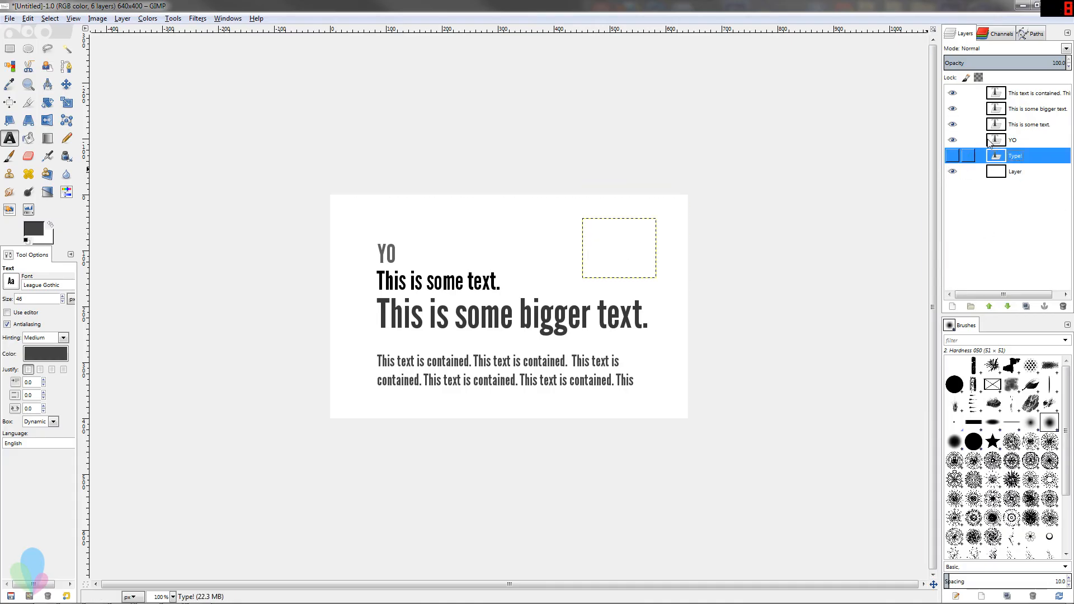
Select the contained-text layer and set the Text tool size to 14
{"action": "left_click", "coordinate": [966, 109]}
{"action": "left_click", "coordinate": [967, 92]}
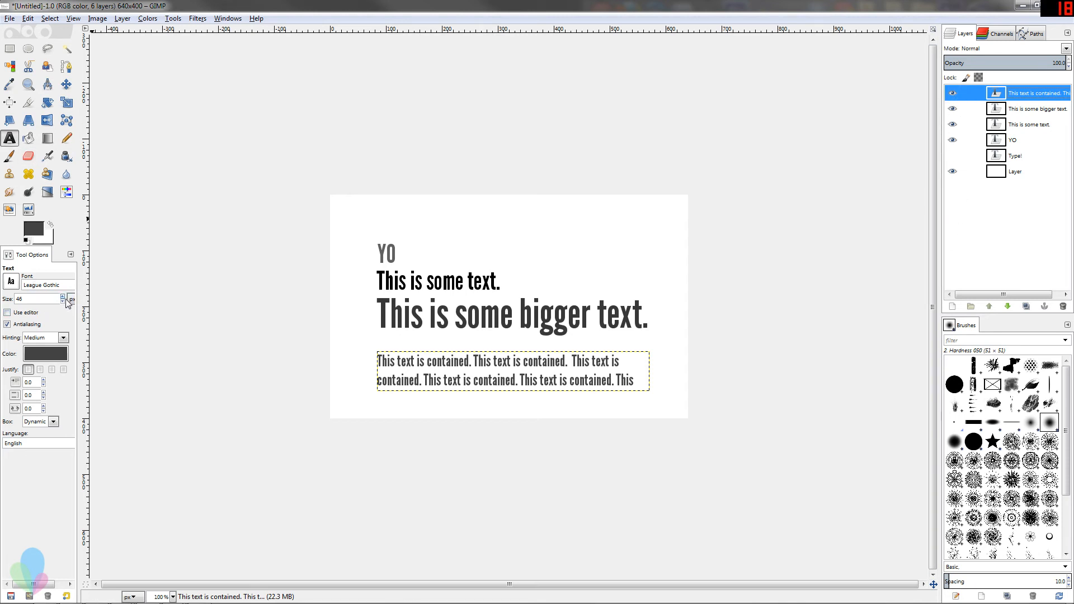
{"action": "scroll", "coordinate": [65, 302], "scroll_direction": "down", "scroll_amount": 4}
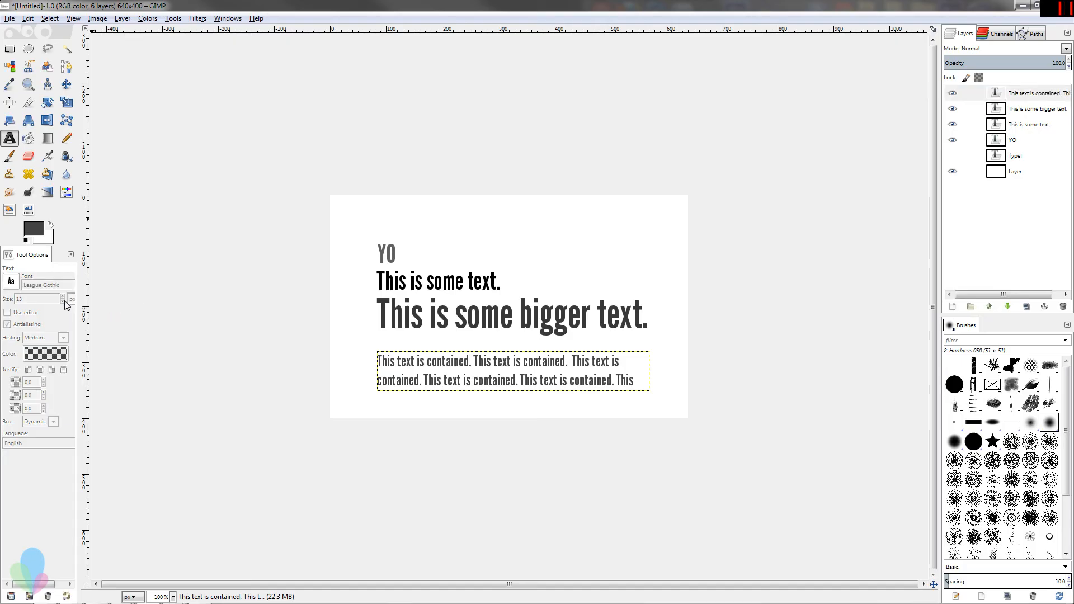
{"action": "left_click_drag", "start_coordinate": [32, 255], "coordinate": [35, 283]}
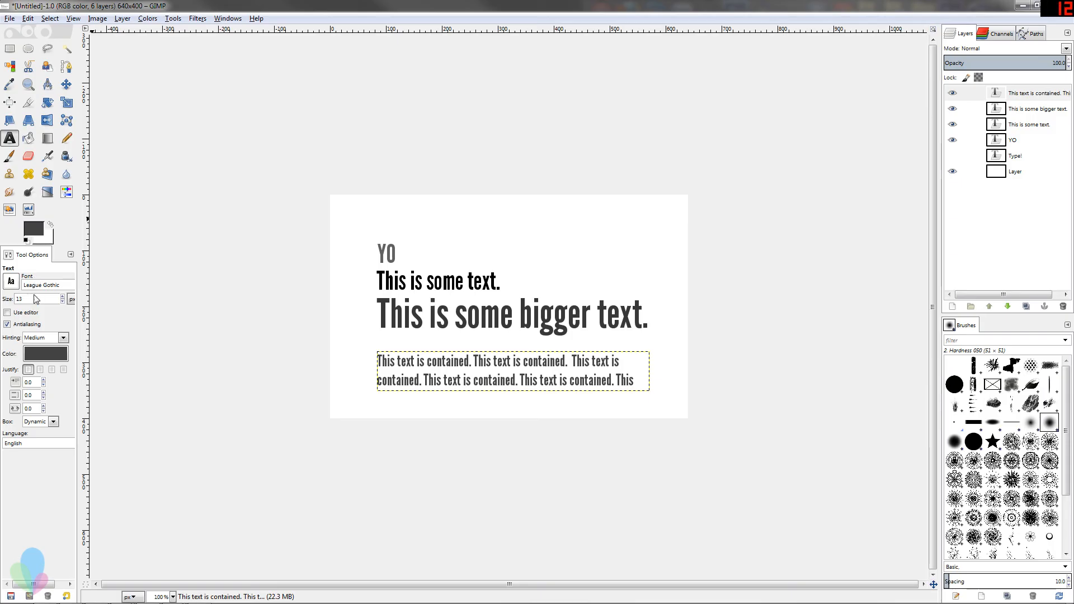
{"action": "left_click", "coordinate": [62, 297]}
{"action": "left_click", "coordinate": [1017, 111]}
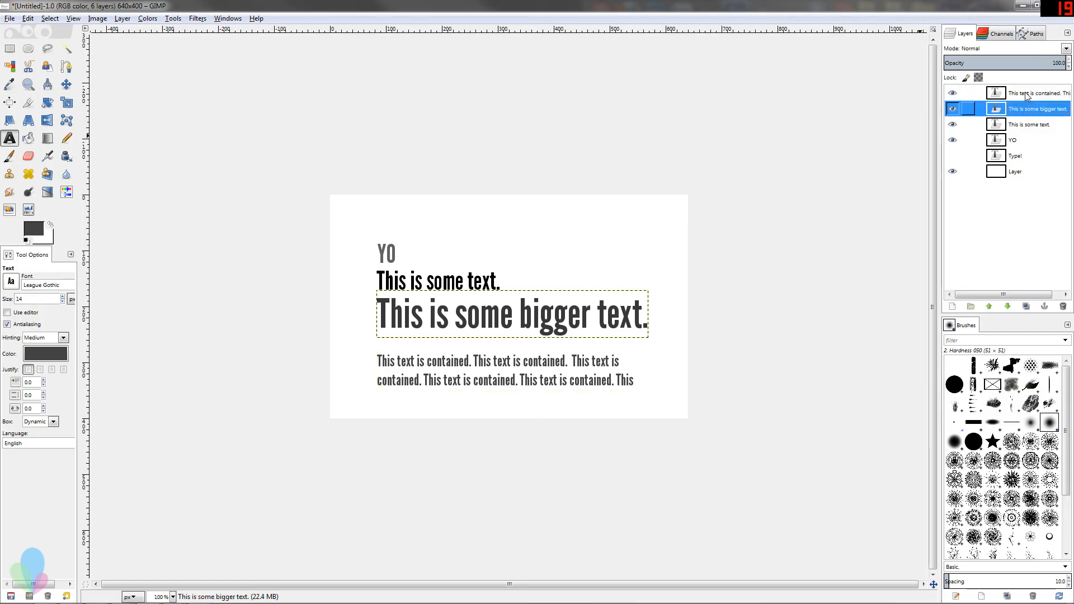
{"action": "left_click", "coordinate": [1027, 92]}
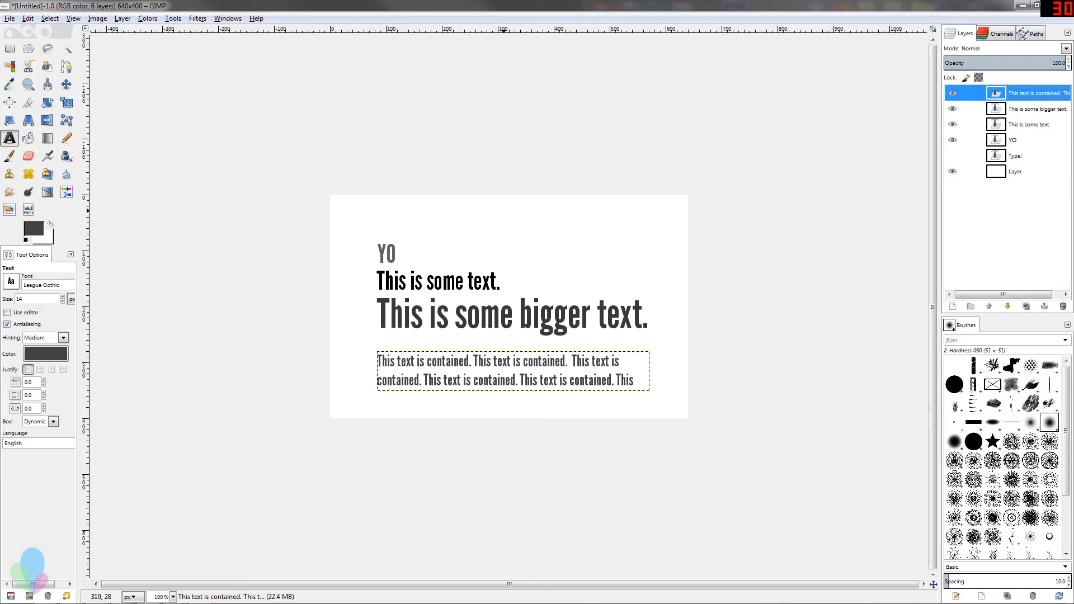
Draw a fixed text box near the top right and type "This text is contained." repeated ten times
{"action": "left_click_drag", "start_coordinate": [514, 208], "coordinate": [674, 286]}
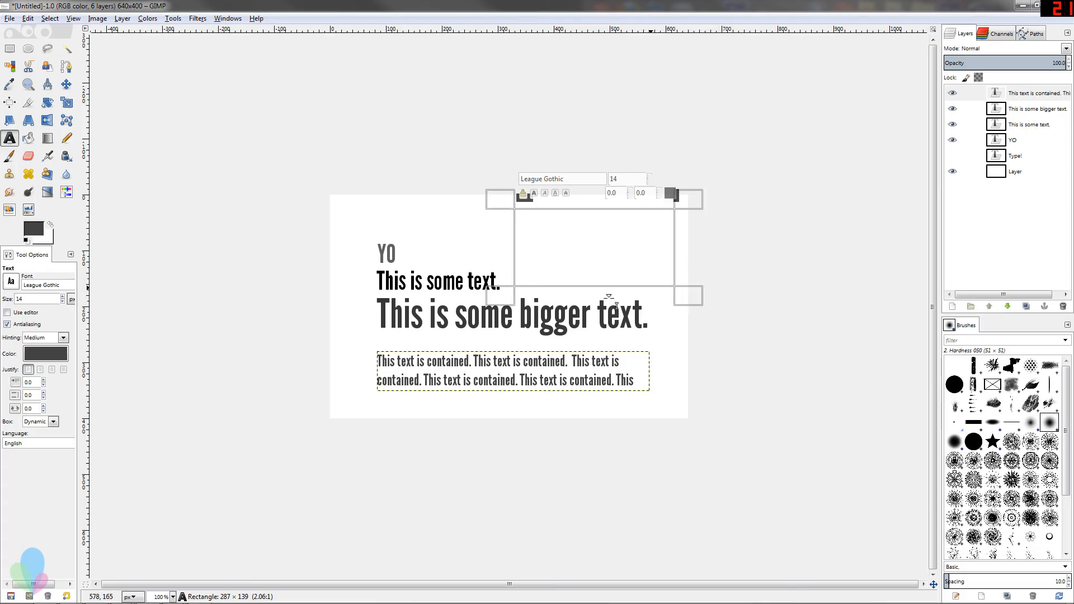
{"action": "type", "text": "This text is contained."}
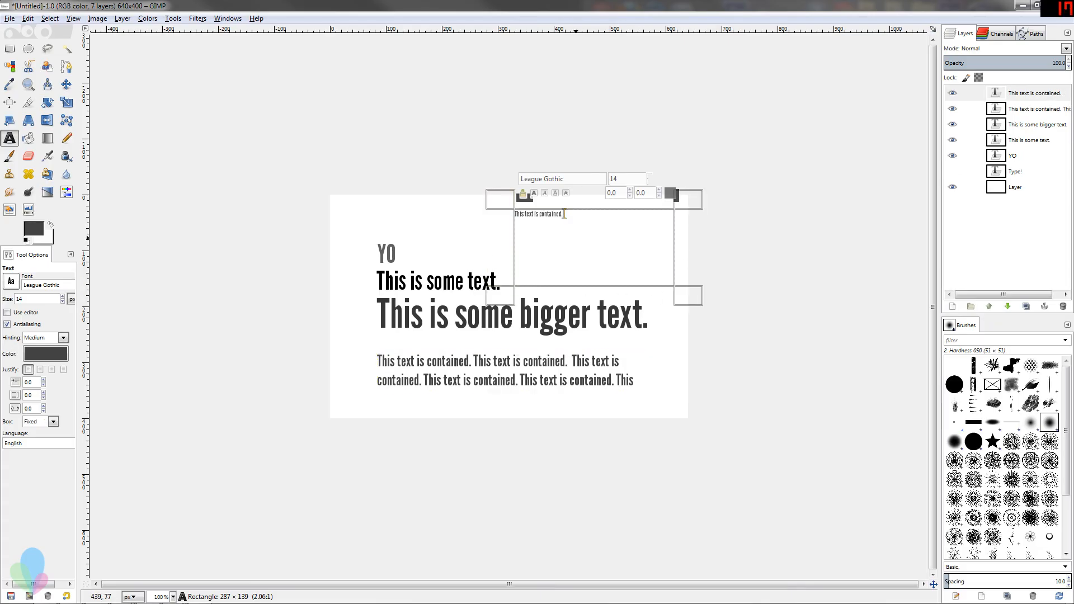
{"action": "type", "text": " This text is contained. This text is contained. This text is contained. This text is contained. This text is contained. This text is contained. This text is contained. This text is contained. This text is contained. This text is contained. This text is contained. This text is contained. This text is contained. This text is contained. This text is contained. This text is contained. This text is contained. This text is contained. This text is contained. This text is contained. This text is contained. This text is contained. This text is contained. This text is"}
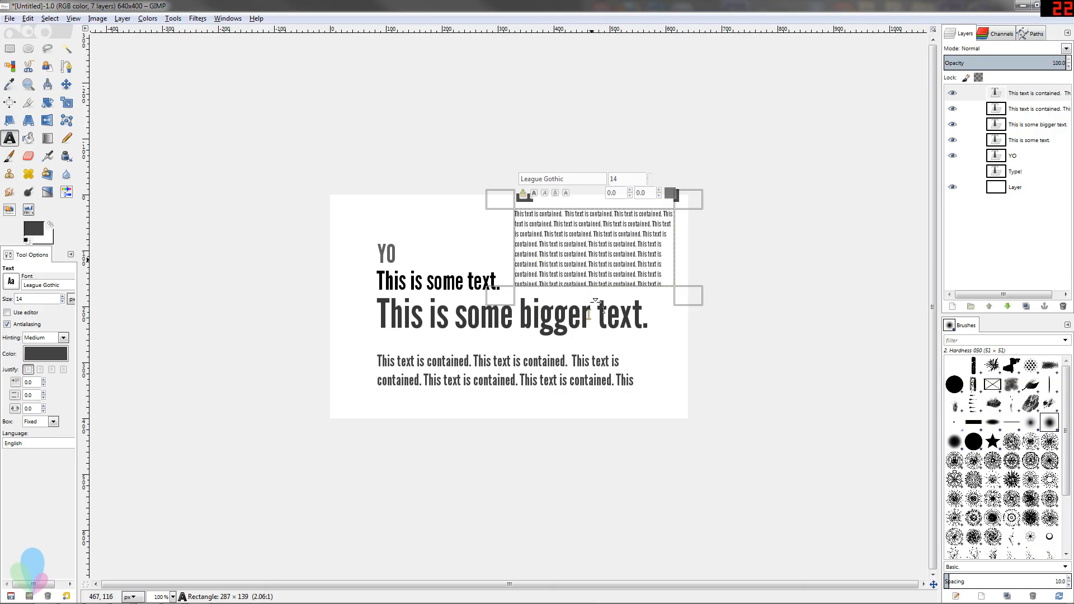
Select all of the new paragraph's text and set its justification to Fill
{"action": "left_click", "coordinate": [1019, 110]}
{"action": "left_click", "coordinate": [1030, 95]}
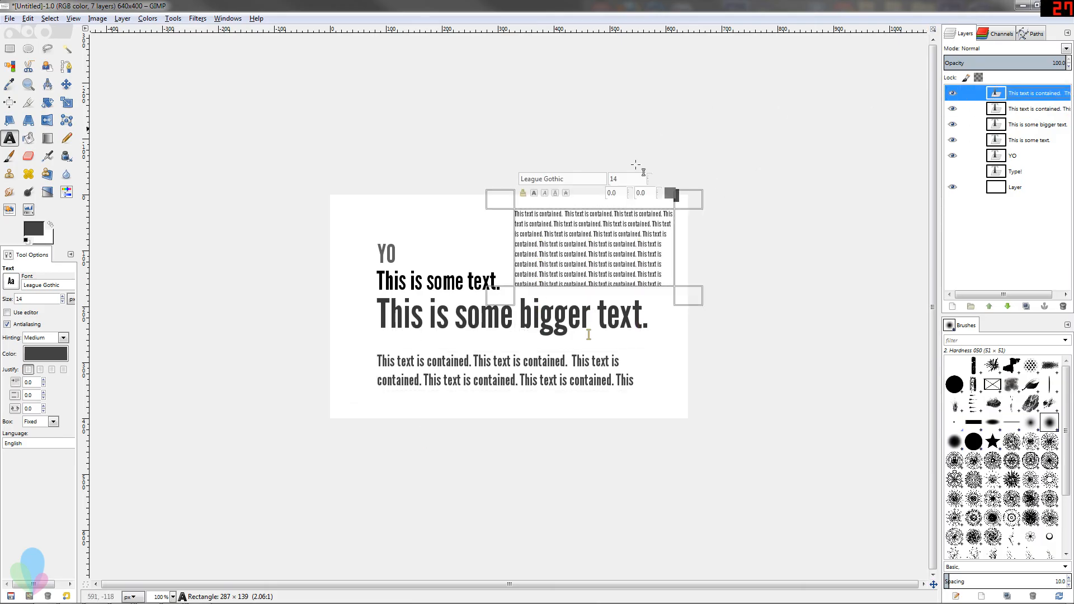
{"action": "left_click", "coordinate": [605, 234]}
{"action": "key", "text": "ctrl+a"}
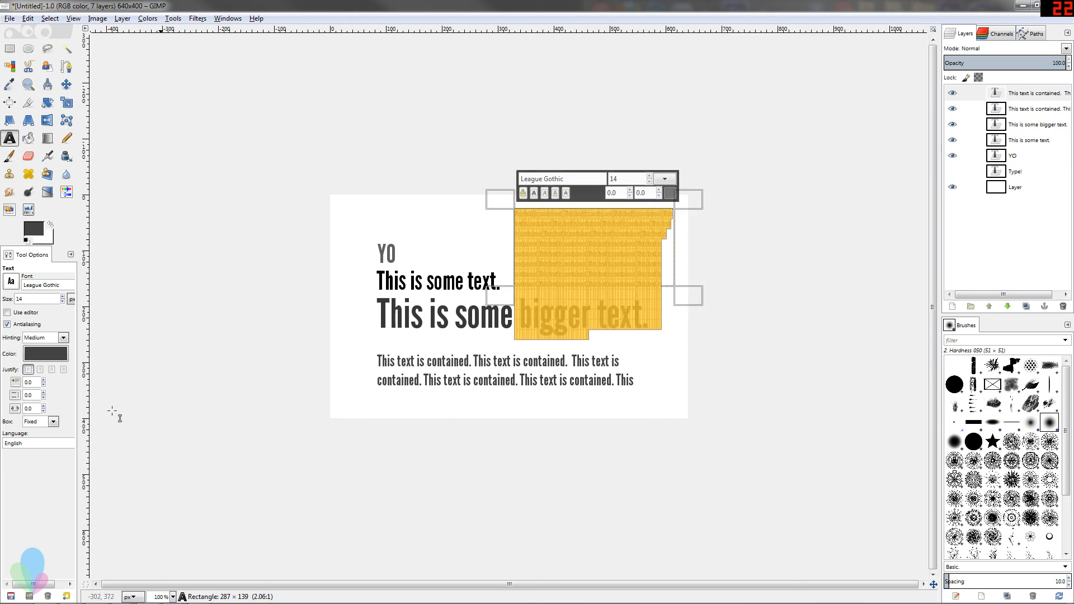
{"action": "left_click", "coordinate": [52, 371]}
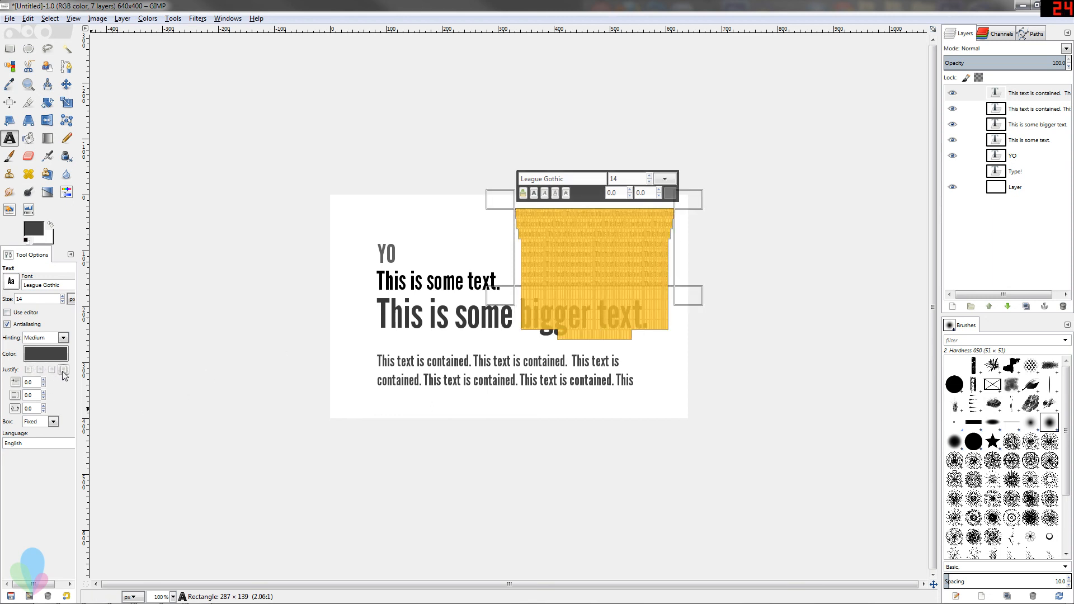
{"action": "left_click", "coordinate": [1021, 105]}
{"action": "left_click", "coordinate": [1023, 98]}
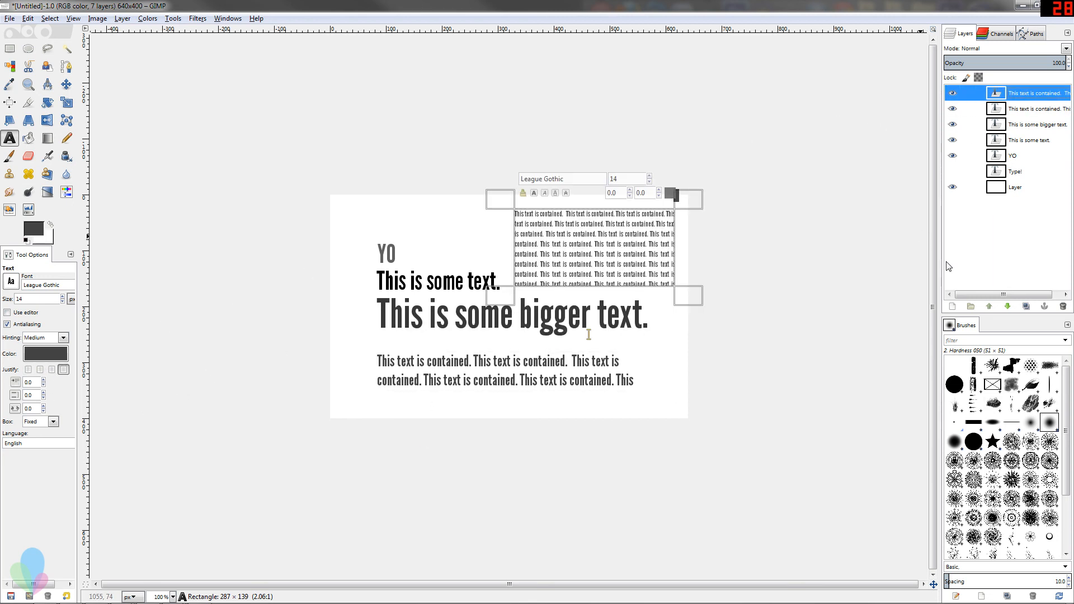
Switch to the Move tool and nudge the new paragraph layer slightly down and right
{"action": "left_click", "coordinate": [976, 109]}
{"action": "left_click", "coordinate": [976, 99]}
{"action": "key", "text": "m"}
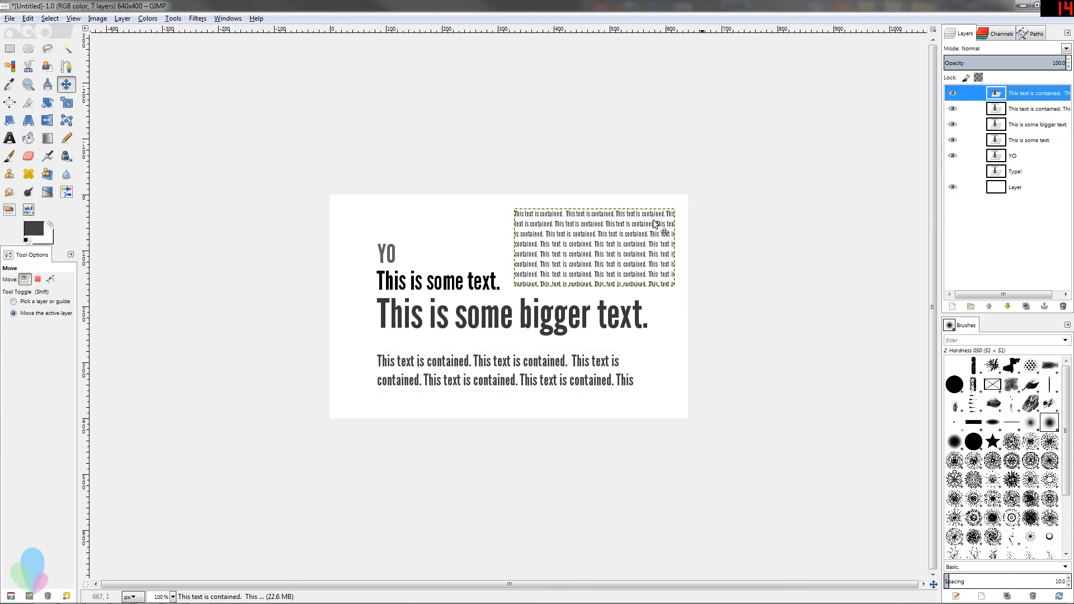
{"action": "mouse_move", "coordinate": [643, 252]}
{"action": "left_mouse_down"}
{"action": "mouse_move", "coordinate": [649, 245]}
{"action": "mouse_move", "coordinate": [643, 253]}
{"action": "left_mouse_up"}
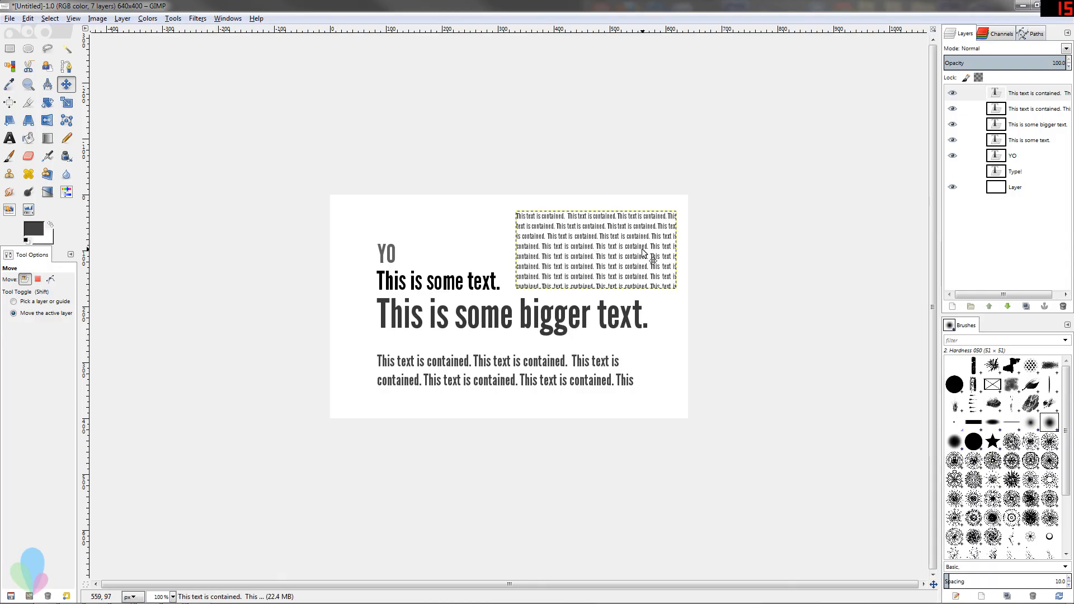
Reselect the new paragraph layer and switch back to the Text tool
{"action": "left_click", "coordinate": [1021, 177]}
{"action": "left_click", "coordinate": [1022, 187]}
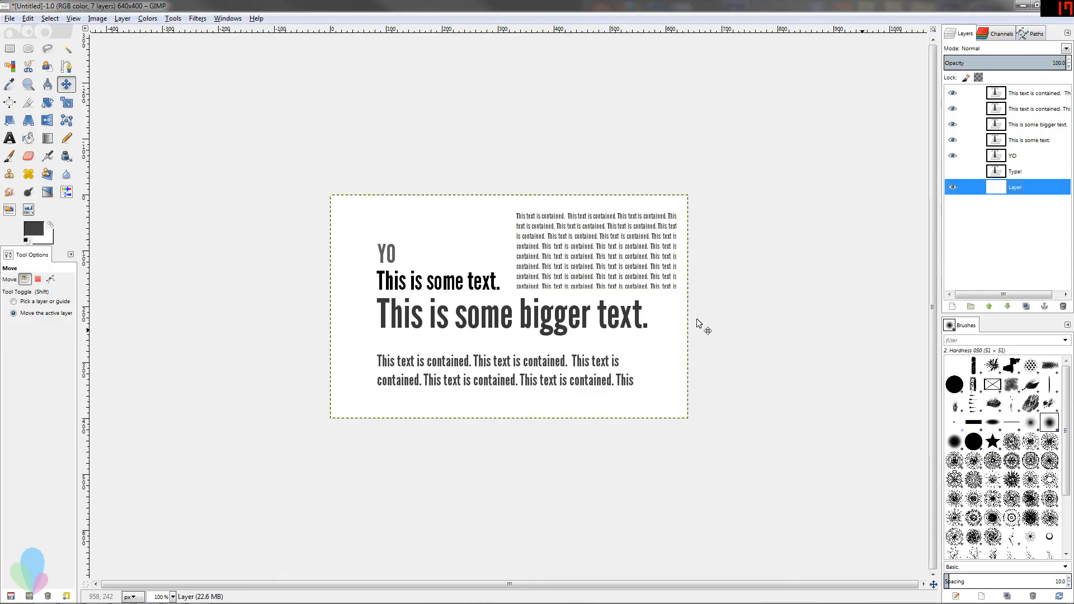
{"action": "left_click", "coordinate": [1022, 97]}
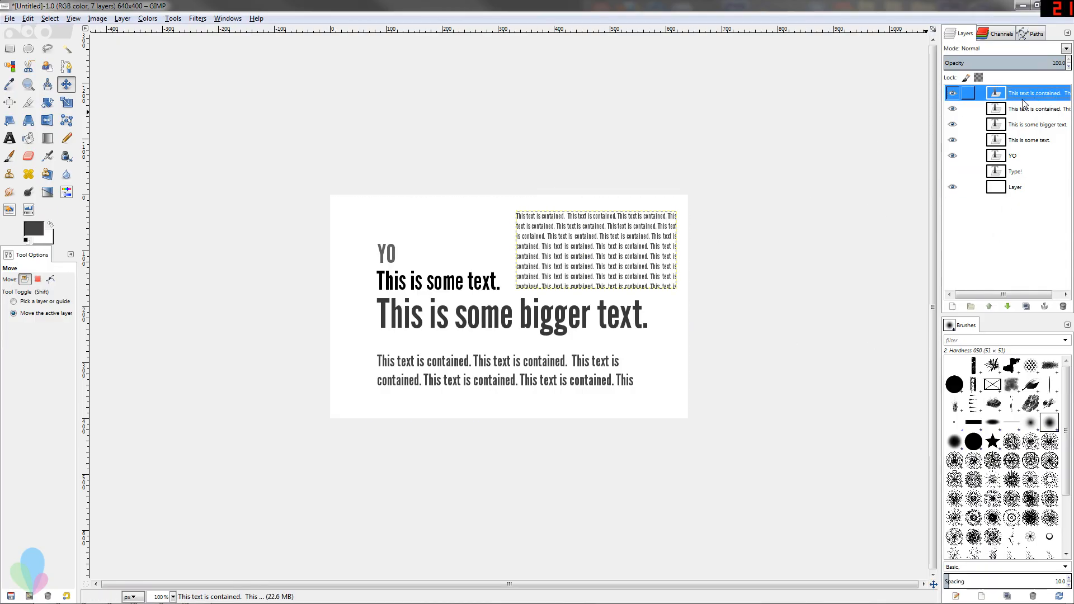
{"action": "left_click", "coordinate": [9, 137]}
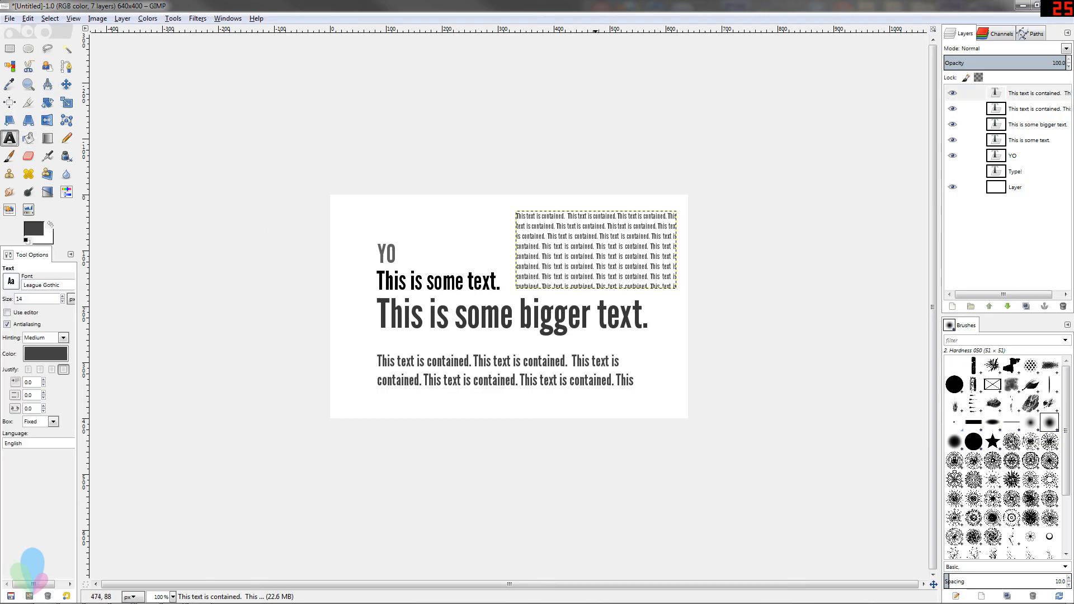